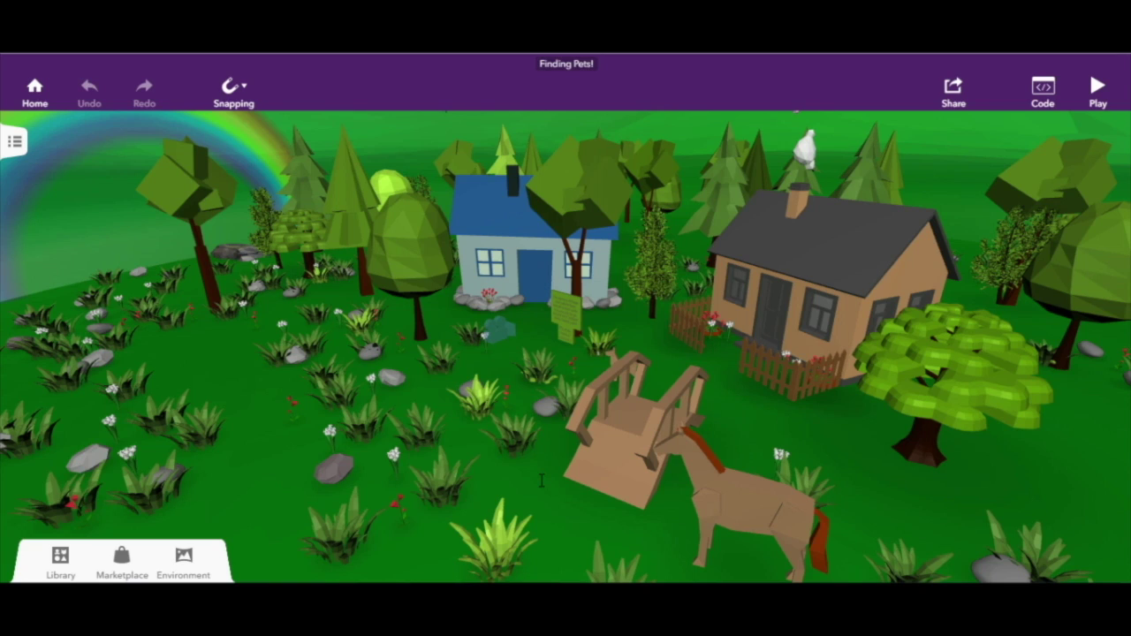
Review the scene's Blockly play mode script, from the Animals Found variable to the Snake and Horse movement loops, and close the code
left_click_drag(541, 481, 654, 481)
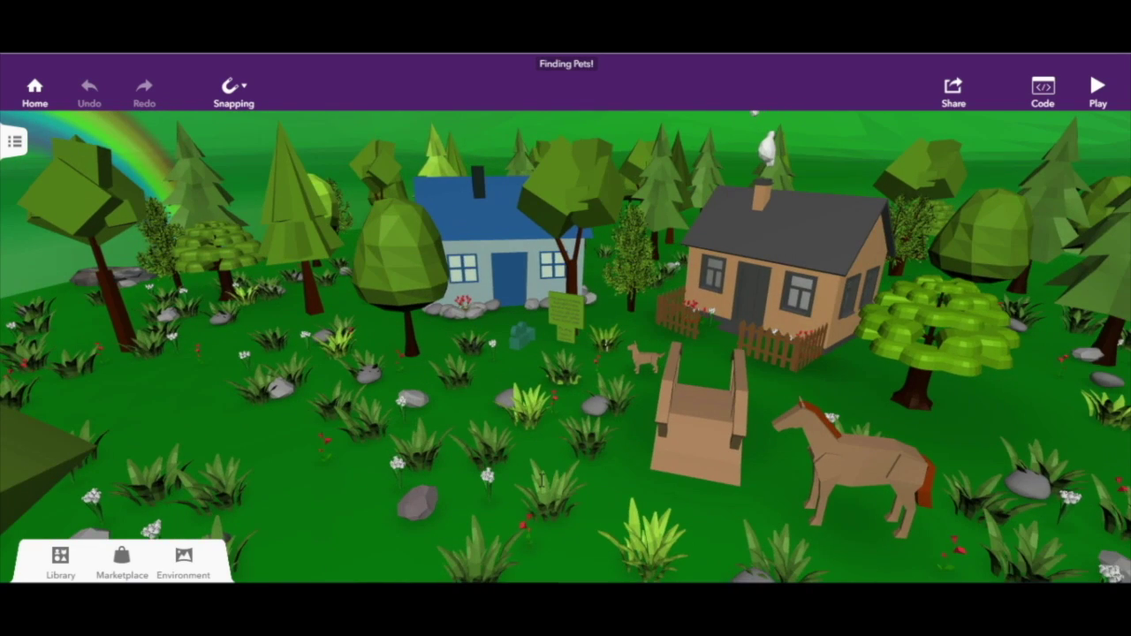
left_click_drag(542, 481, 192, 481)
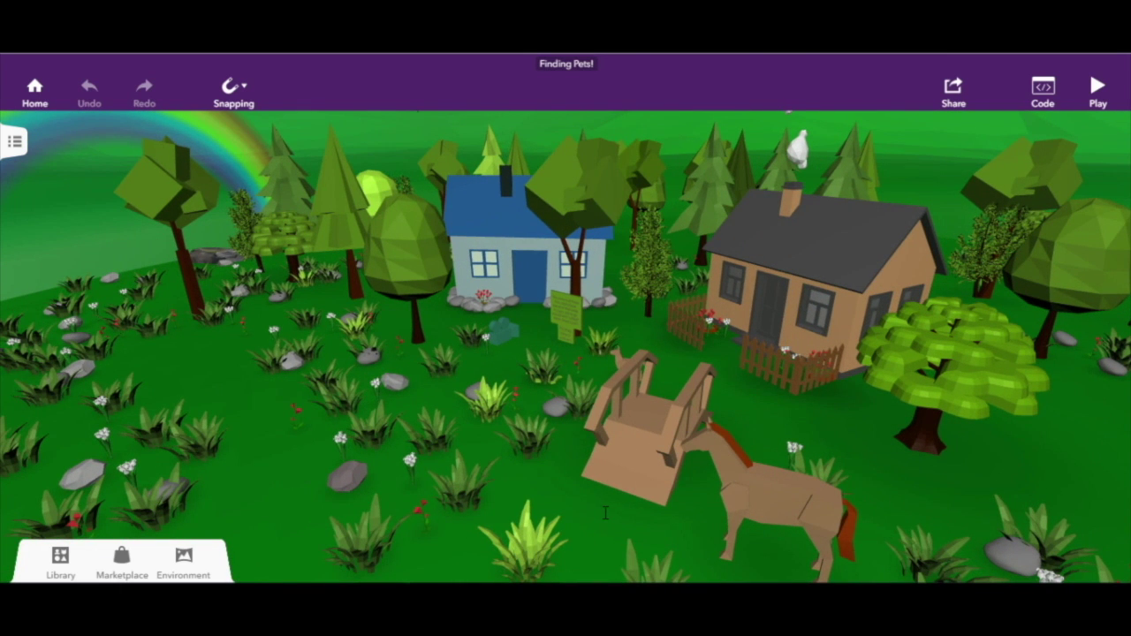
left_click(1043, 89)
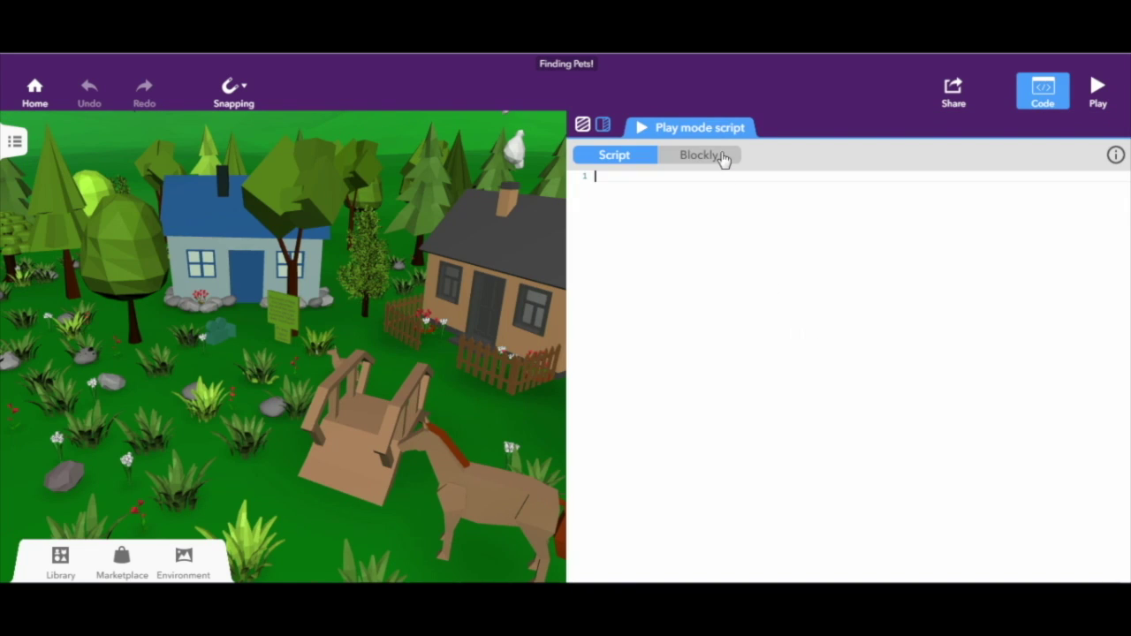
left_click(722, 156)
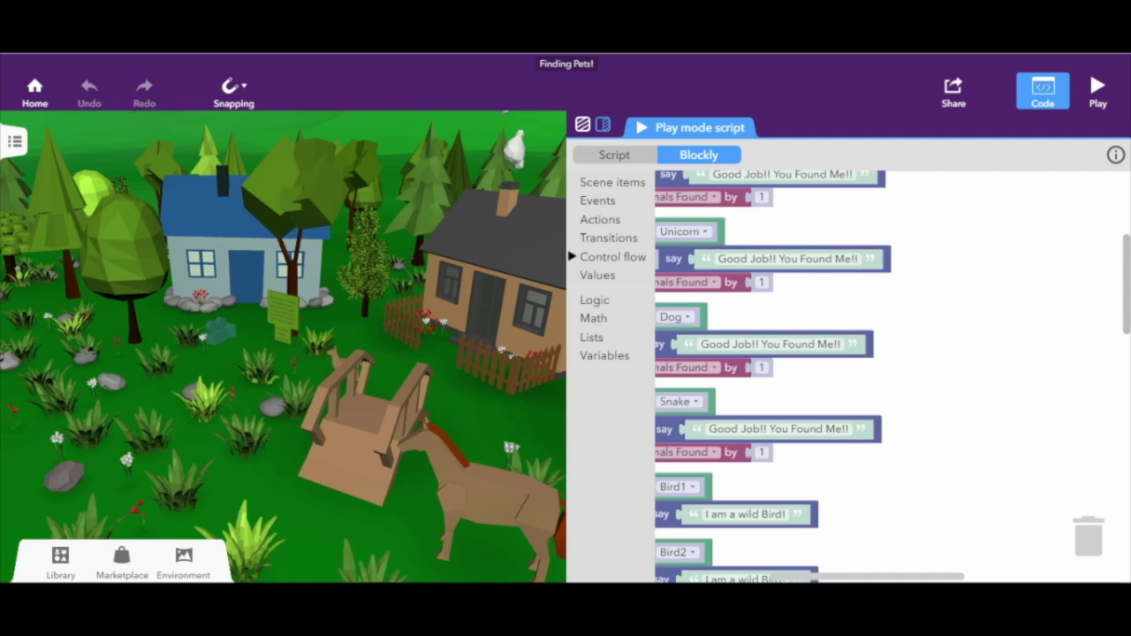
scroll(773, 377, "up", 3)
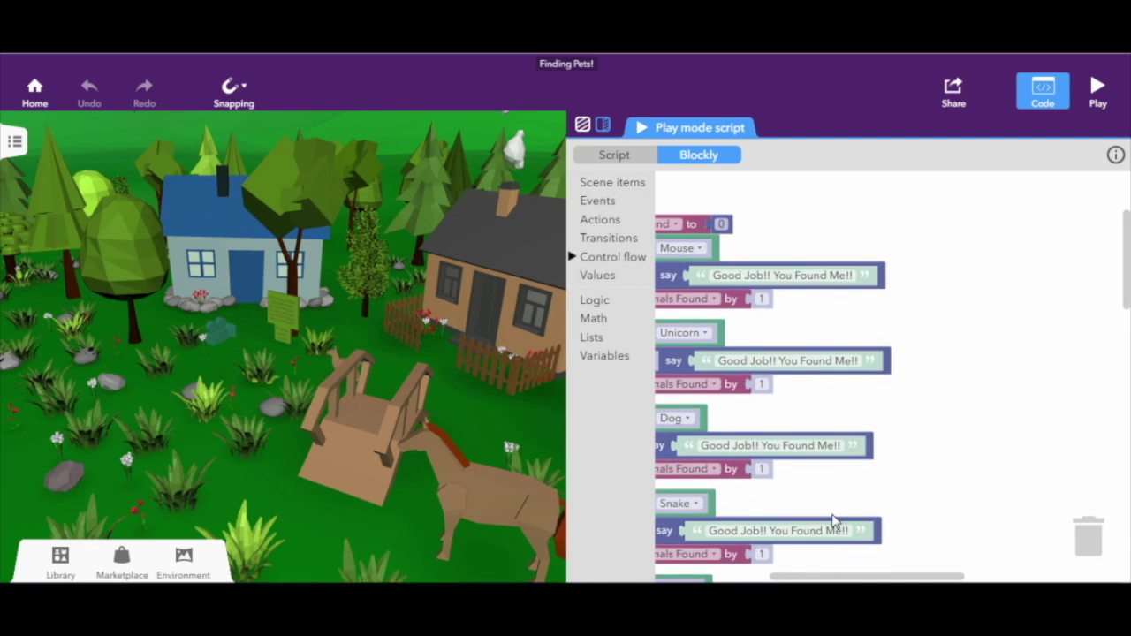
left_click_drag(832, 576, 769, 576)
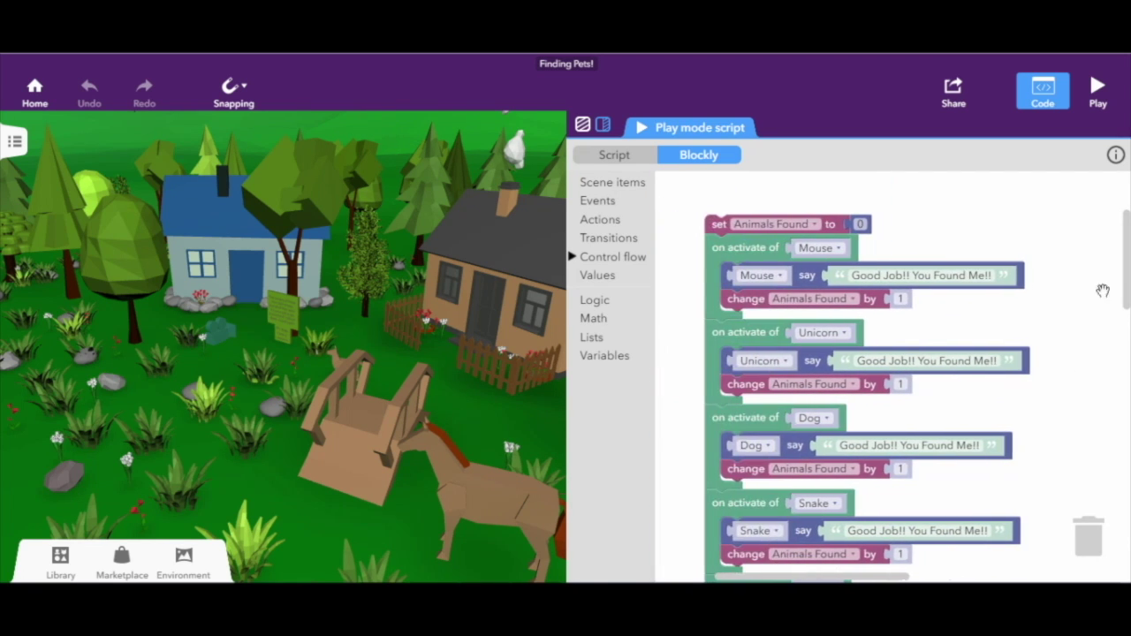
left_click_drag(1126, 258, 1126, 414)
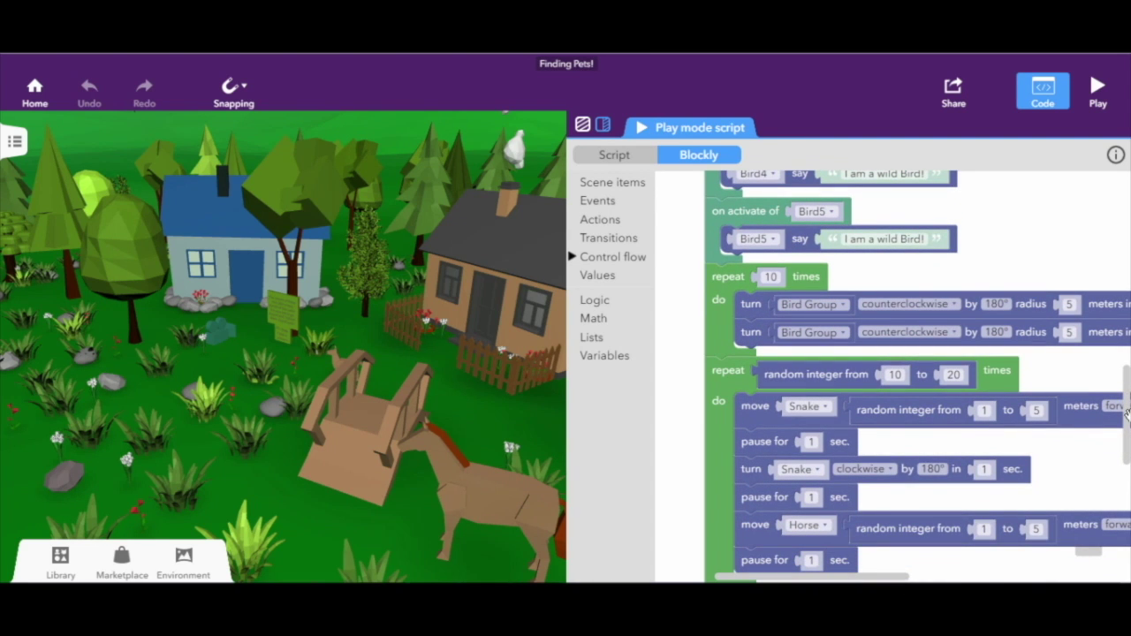
left_click_drag(1127, 413, 1127, 410)
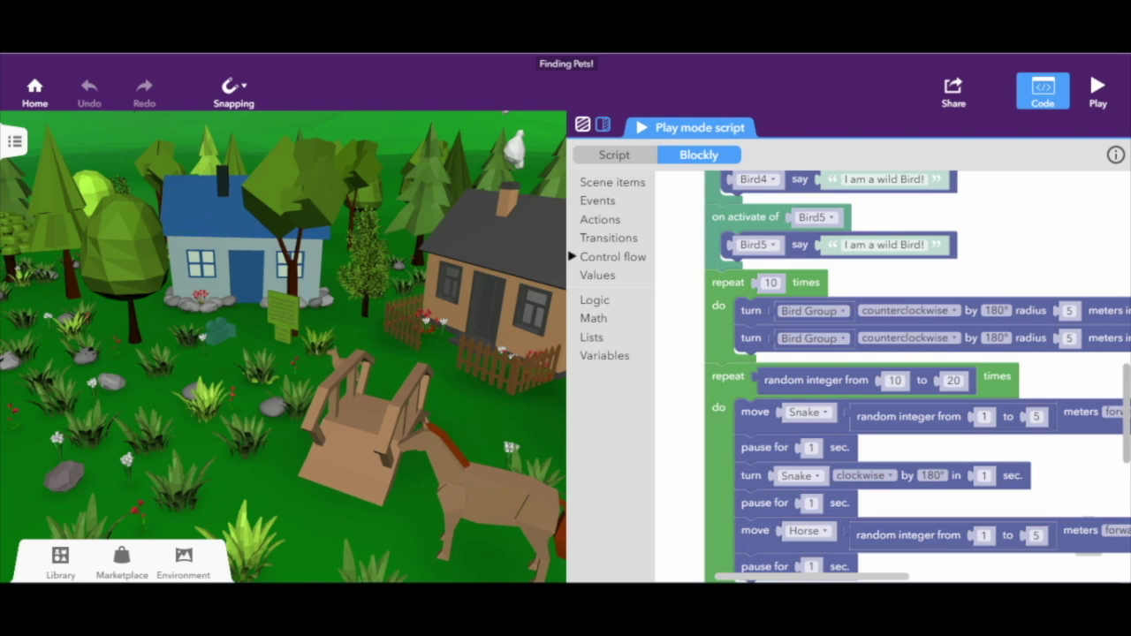
left_click_drag(1126, 423, 1127, 474)
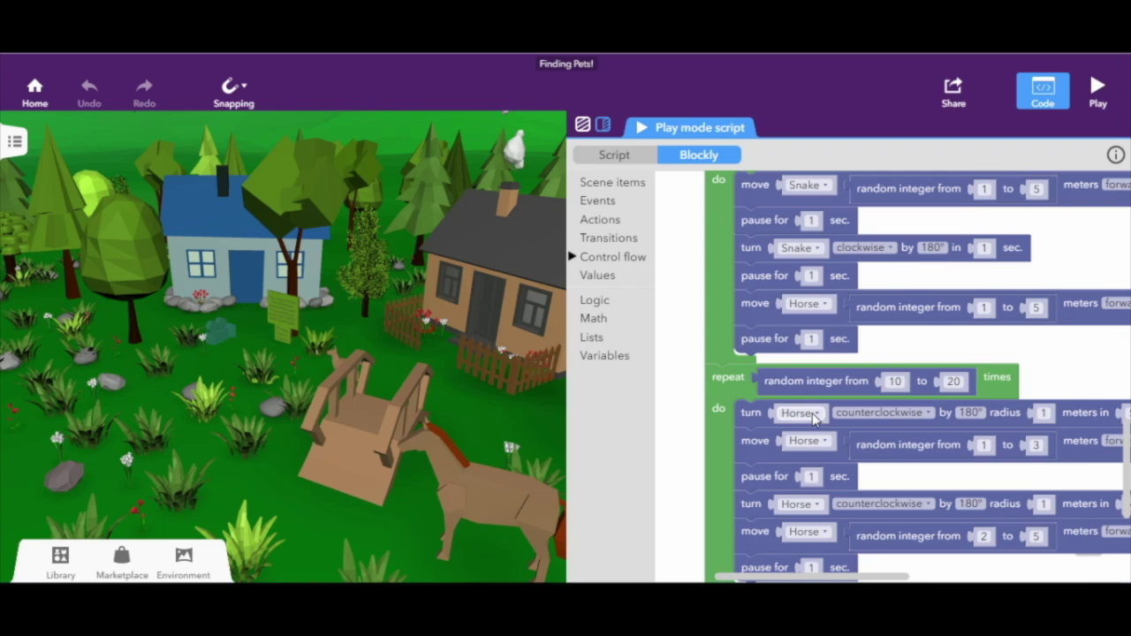
left_click(815, 419)
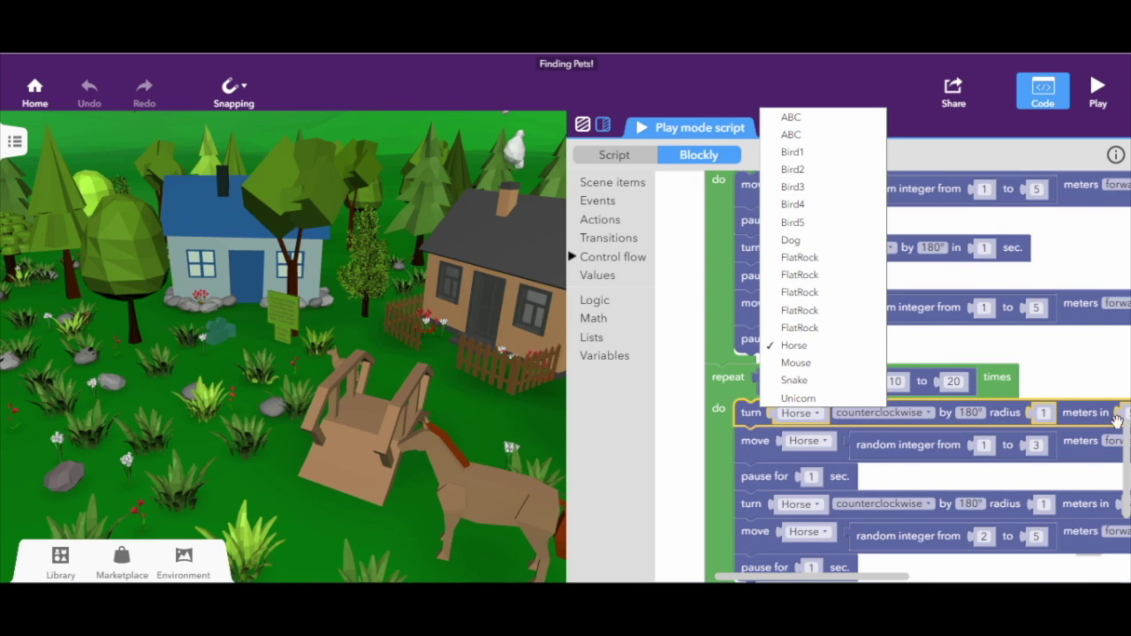
left_click_drag(1127, 442, 1127, 373)
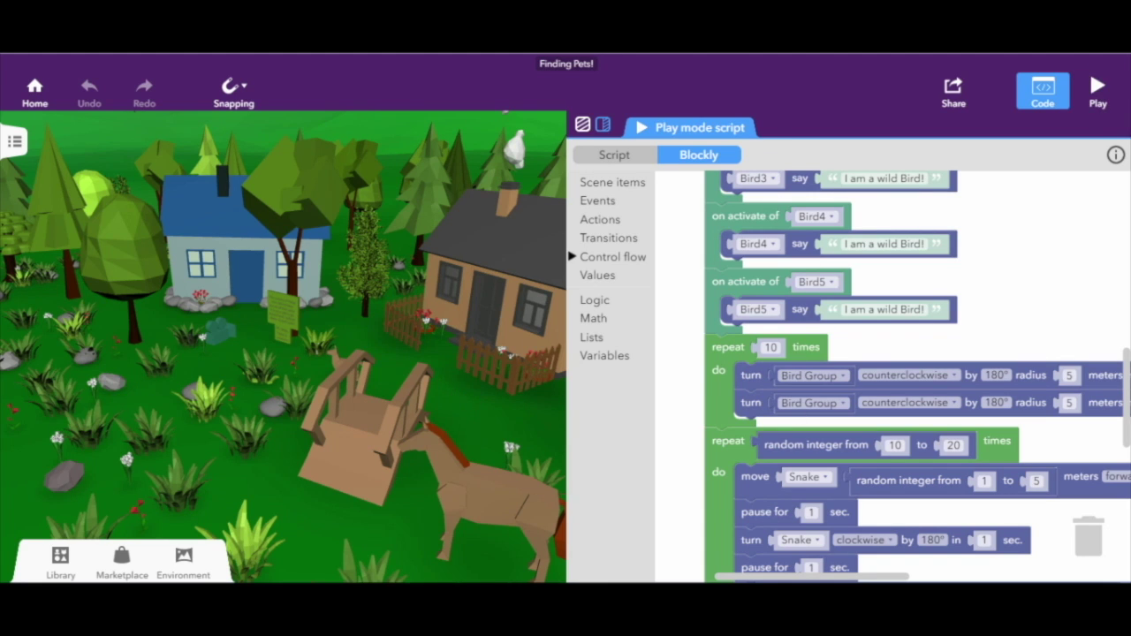
left_click(1045, 92)
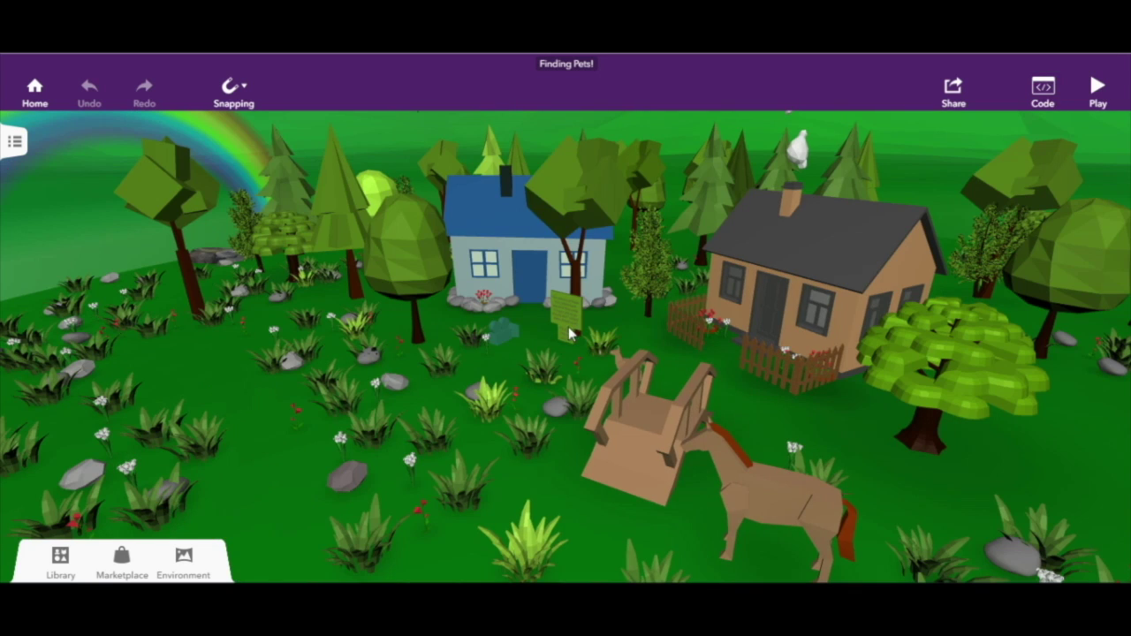
Delete the wooden bridge from the scene and undo the deletion
left_click(642, 433)
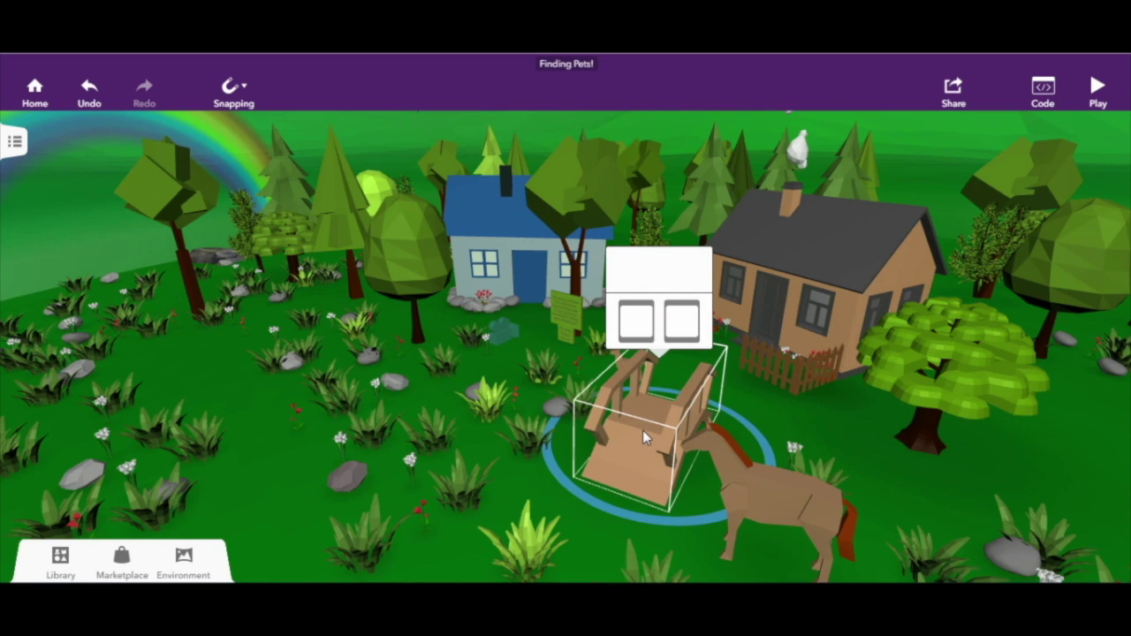
left_click(60, 562)
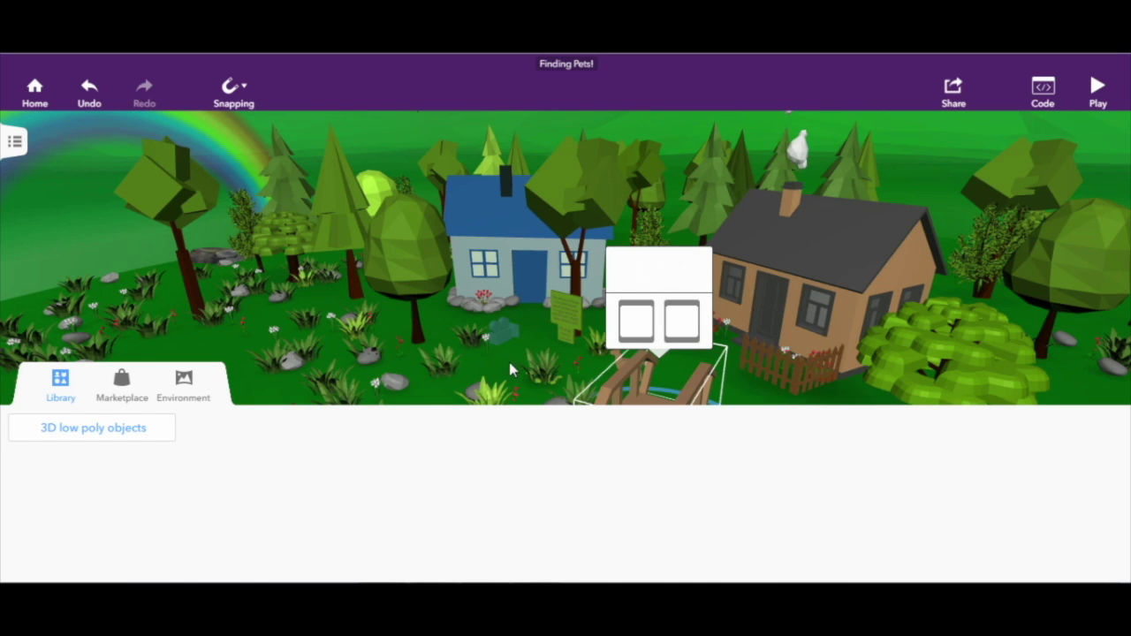
key("Delete")
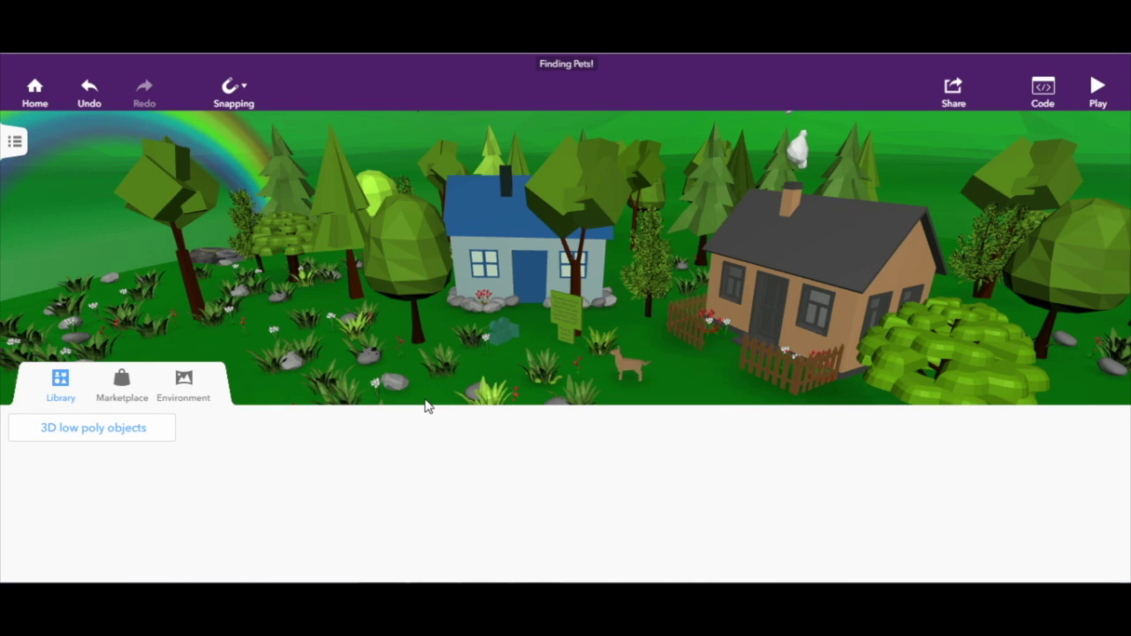
left_click(89, 93)
left_click(67, 396)
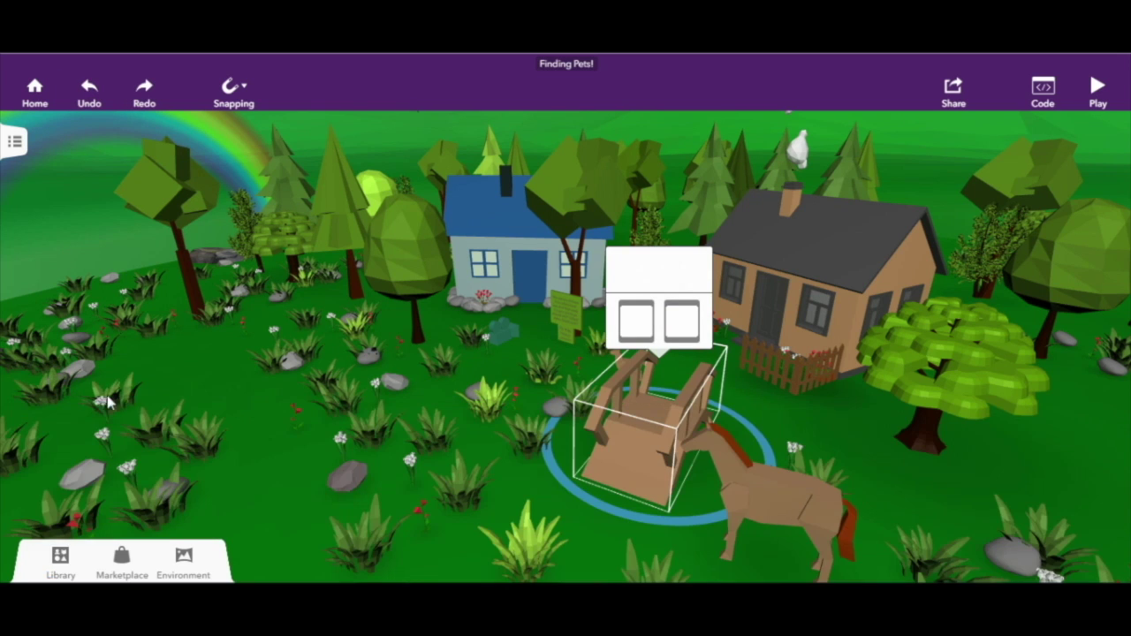
Place the woman character from the 3D low poly objects collection on the grass beside the wooden bridge
left_click(56, 566)
left_click(69, 433)
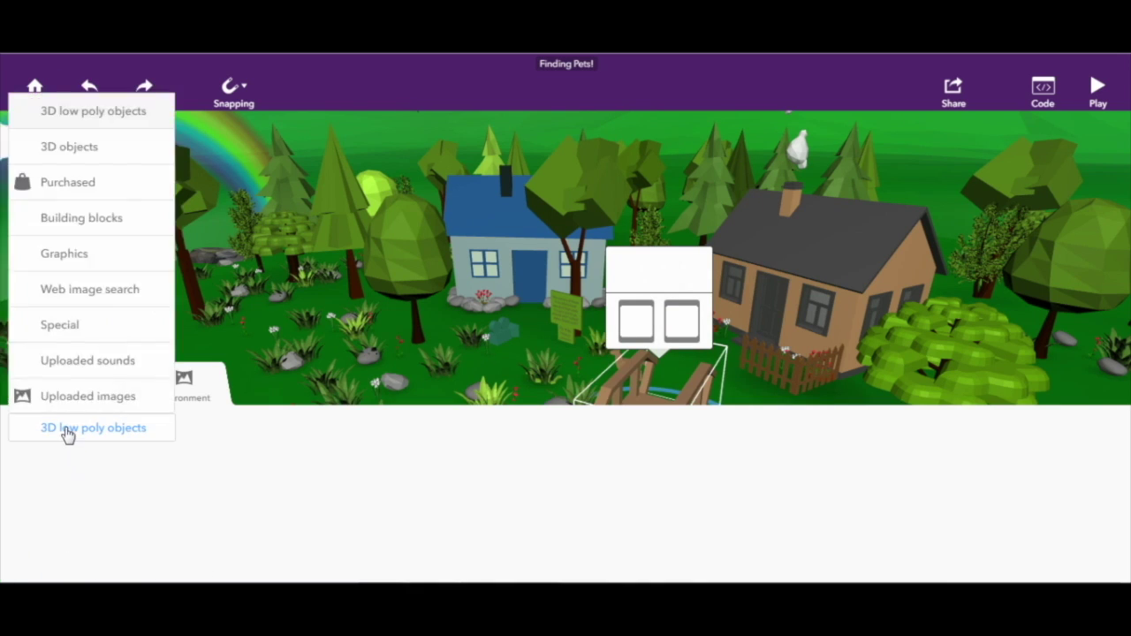
left_click(76, 150)
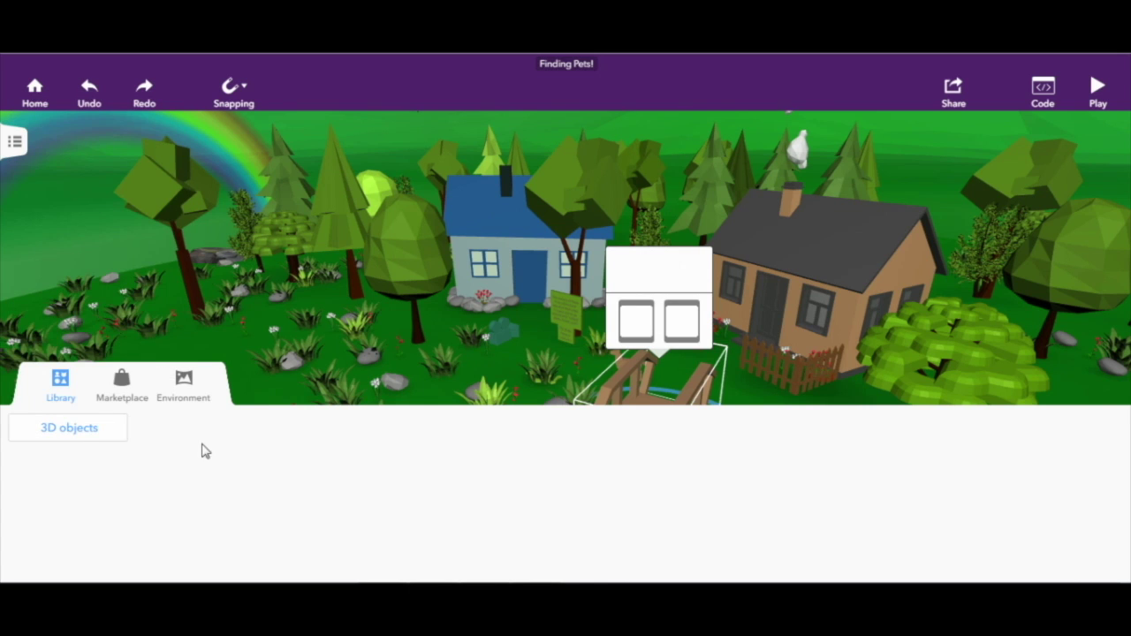
left_click(93, 432)
left_click(78, 113)
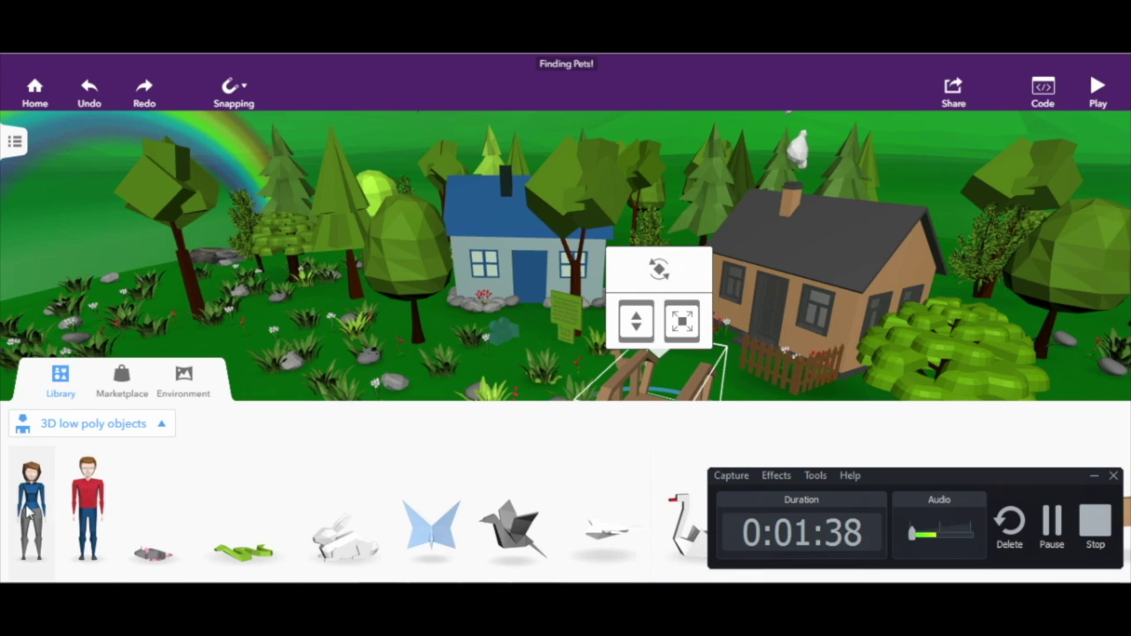
left_click_drag(30, 511, 562, 496)
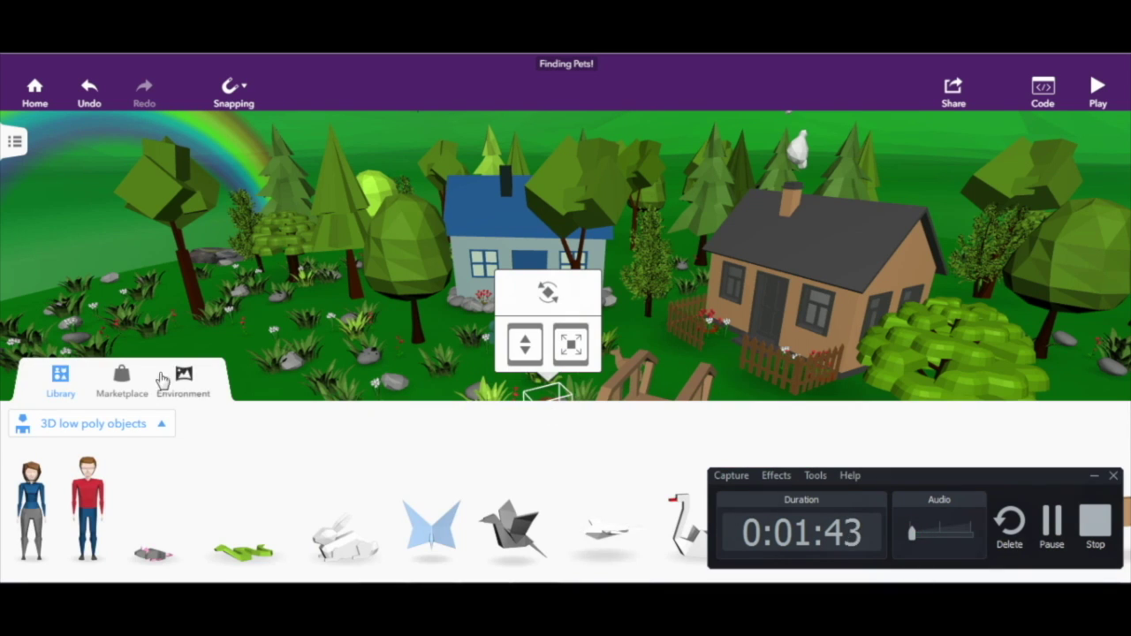
left_click(54, 380)
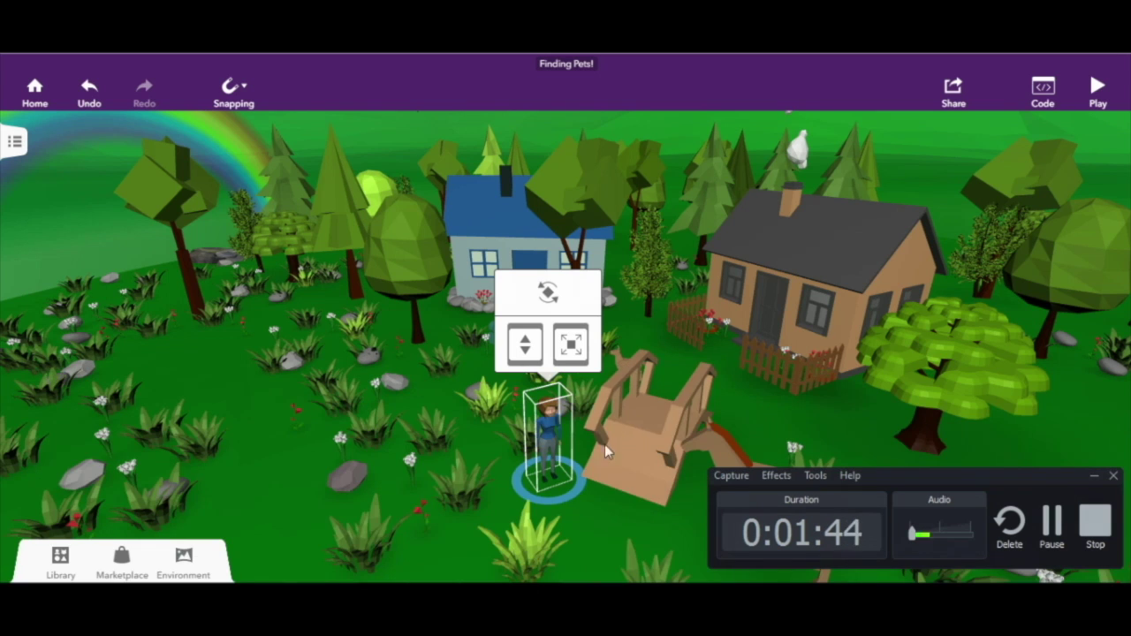
left_click(1092, 477)
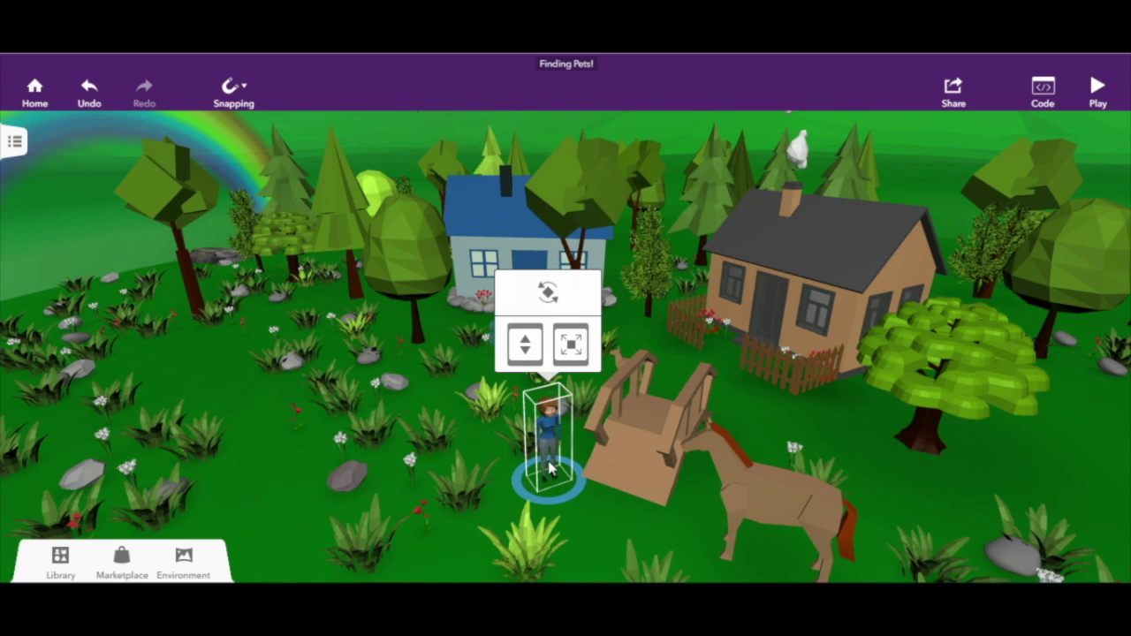
Remove the woman character from the scene and select the wooden bridge
left_click(550, 469)
left_click(626, 449)
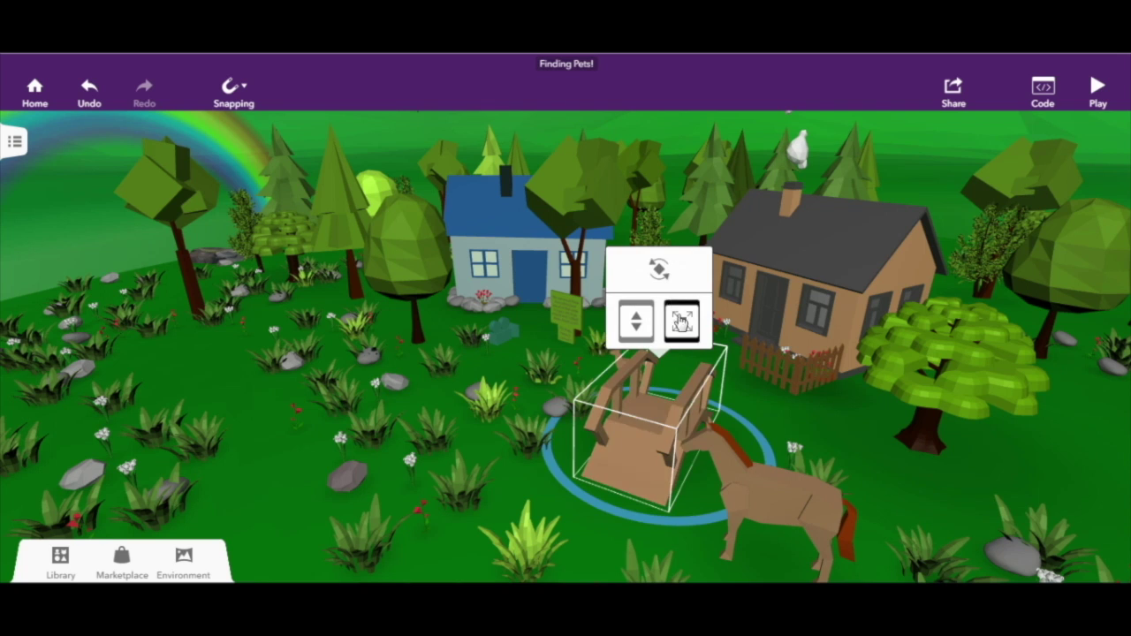
mouse_move(659, 517)
left_mouse_down()
mouse_move(541, 491)
mouse_move(673, 542)
mouse_move(658, 535)
left_mouse_up()
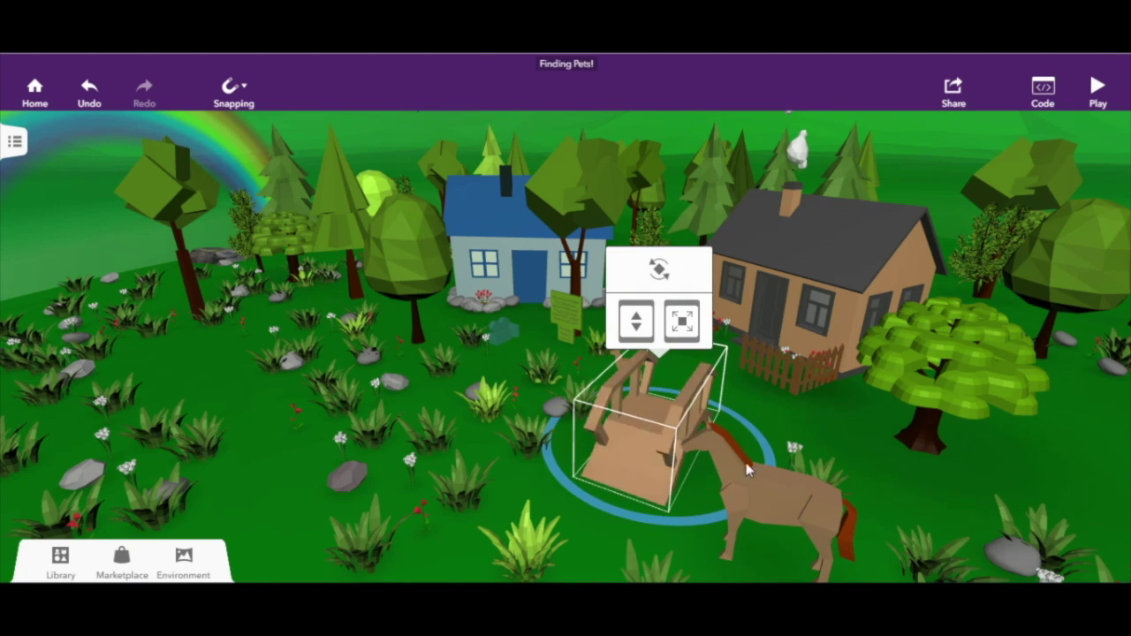
Recolor the grey rock on the open grass in the foreground dark blue at 100% opacity
double_click(343, 477)
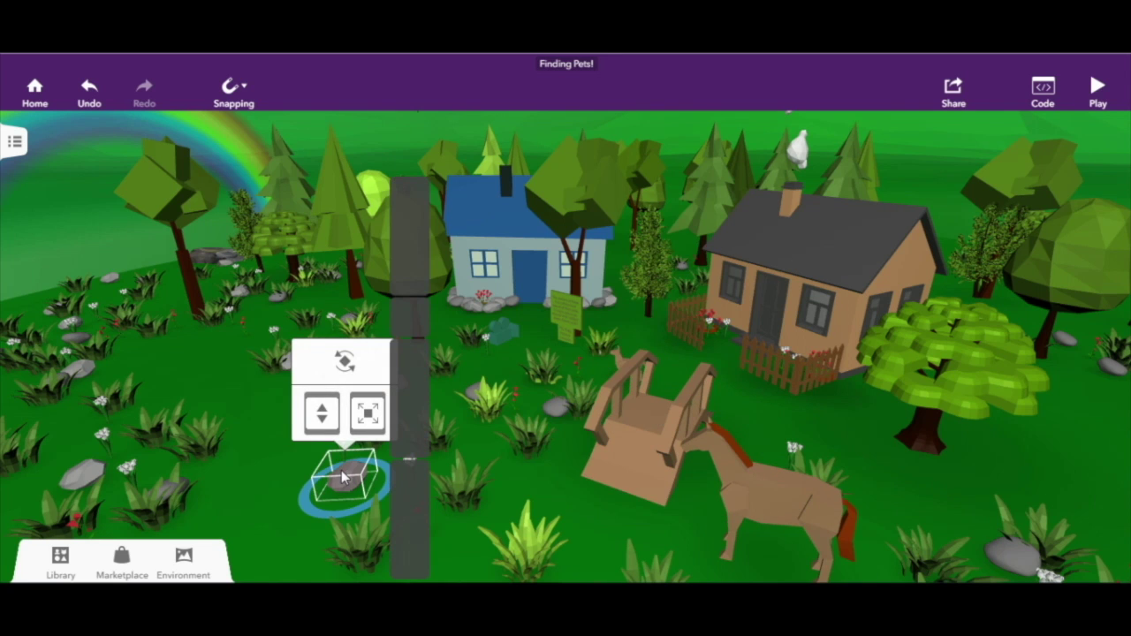
left_click(415, 276)
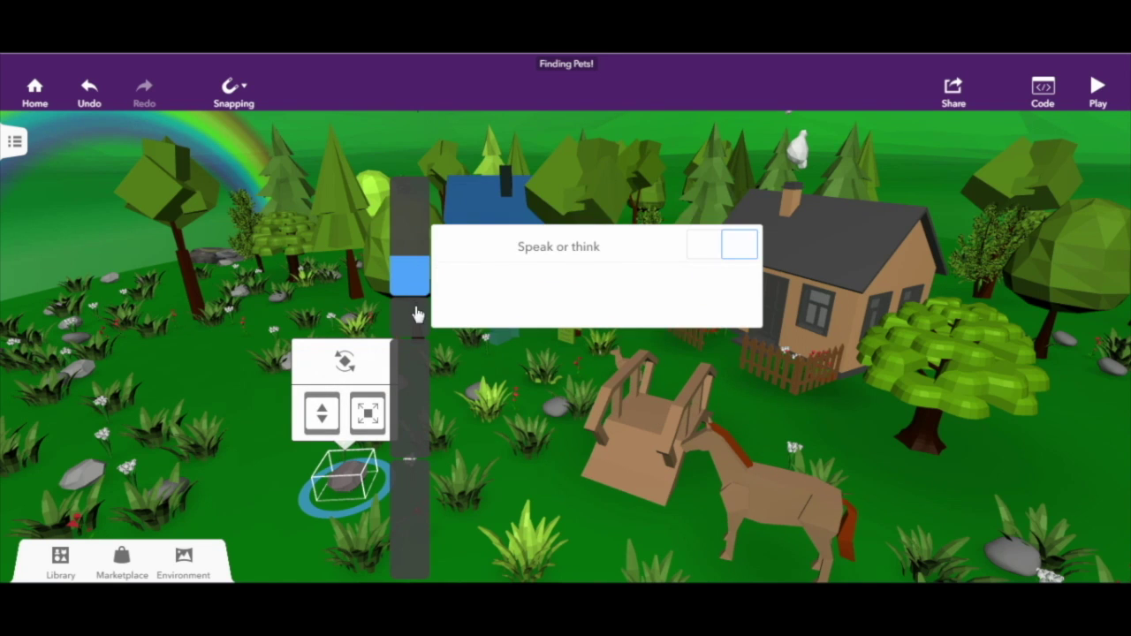
left_click(417, 315)
left_click(563, 235)
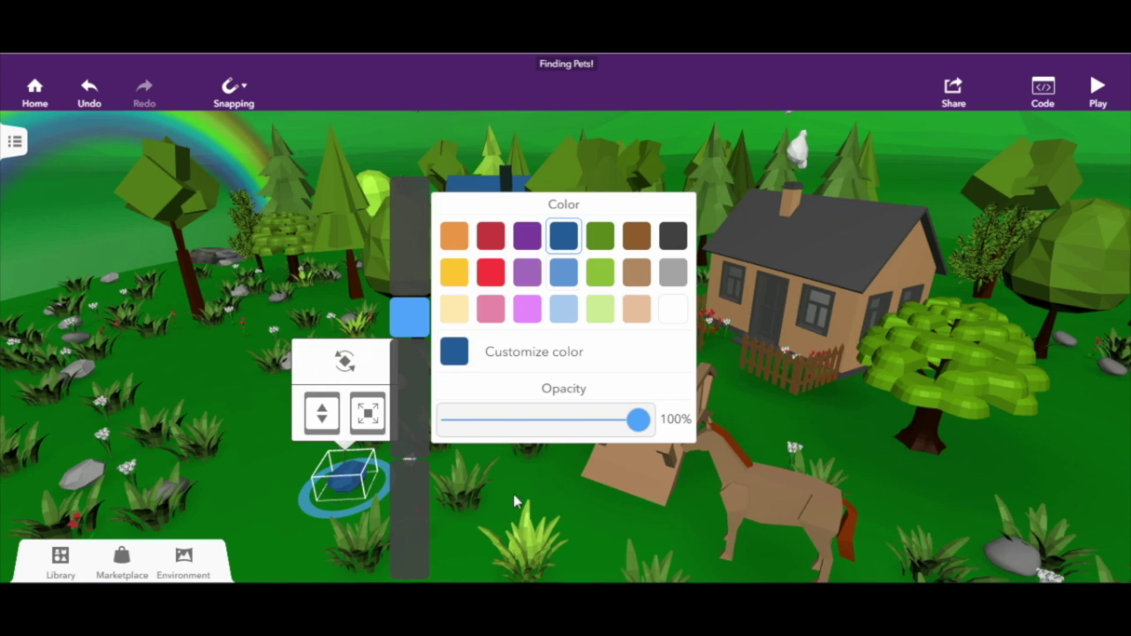
left_click(577, 505)
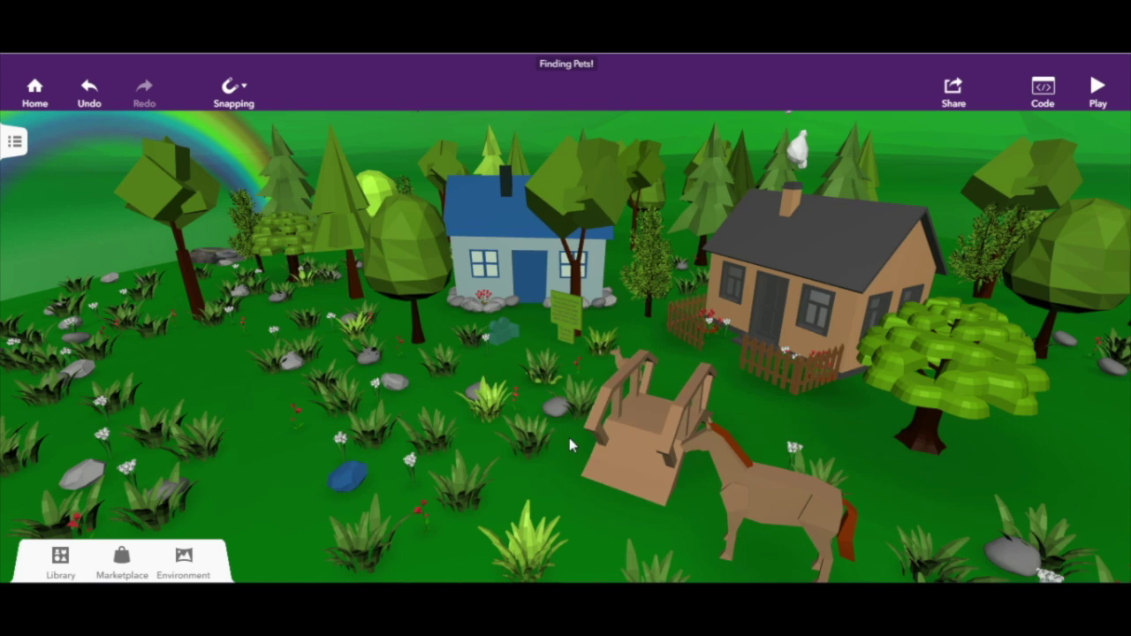
Lower the small translucent blue object beside the green sign slightly and check its placement from other angles
left_click(500, 334)
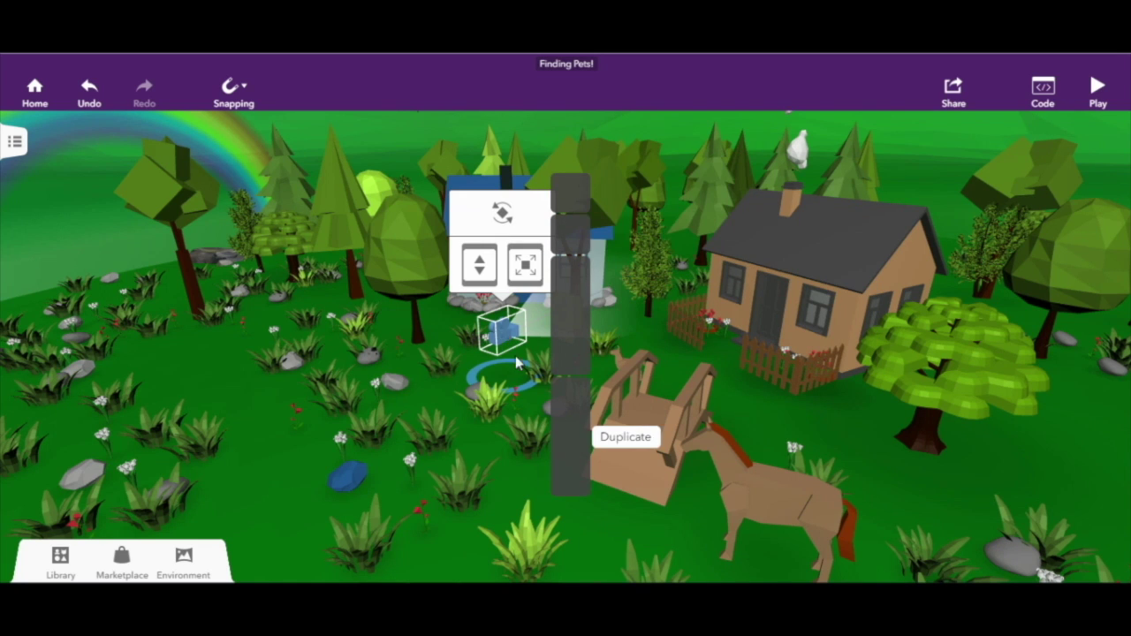
mouse_move(479, 265)
left_mouse_down()
mouse_move(484, 281)
mouse_move(480, 269)
left_mouse_up()
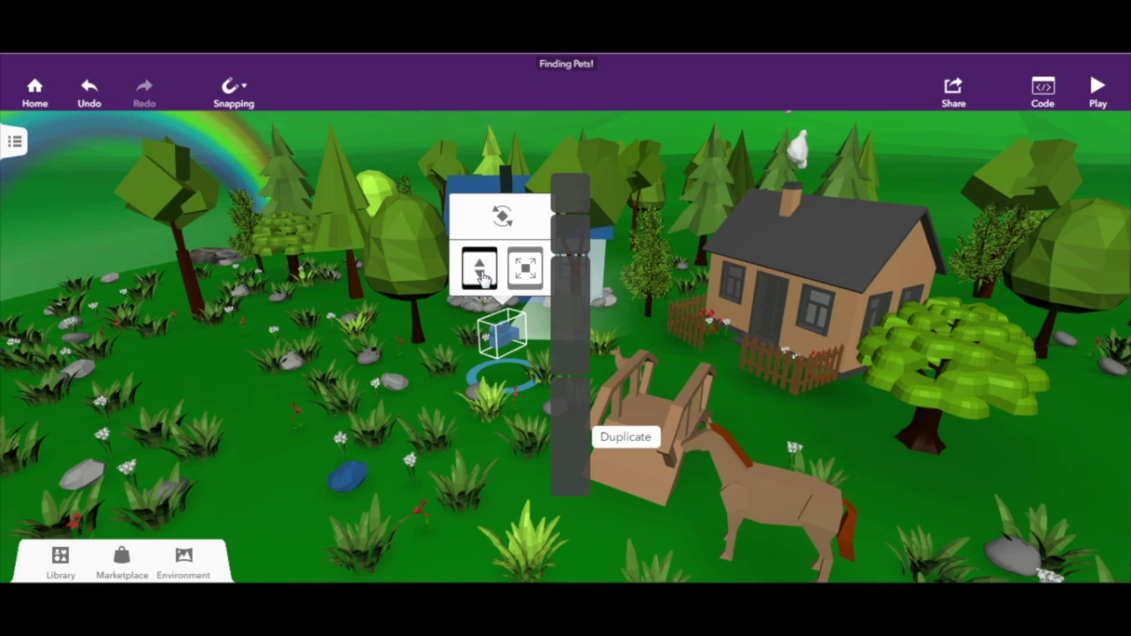
left_click(509, 494)
key("Left")
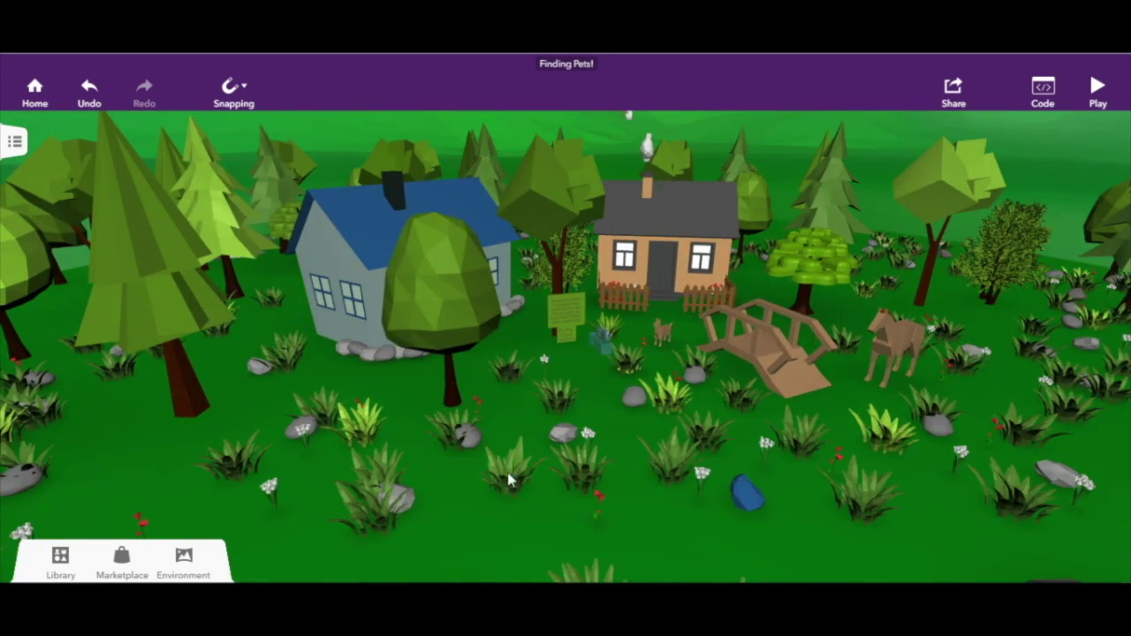
left_click(601, 347)
key("Right")
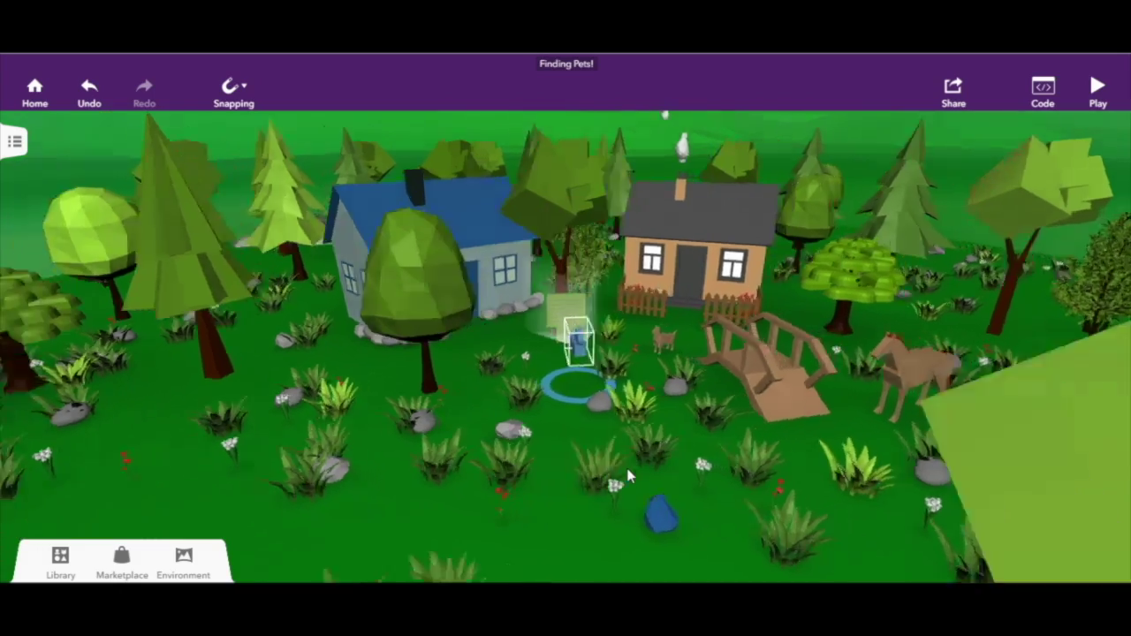
key("Left")
key("Left")
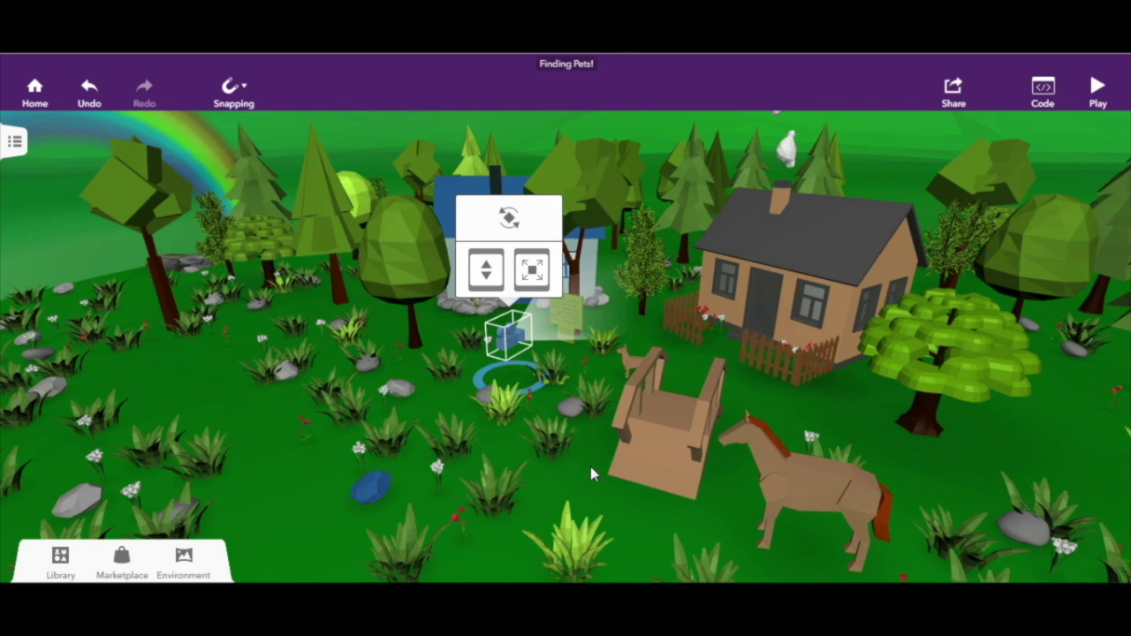
left_click(588, 475)
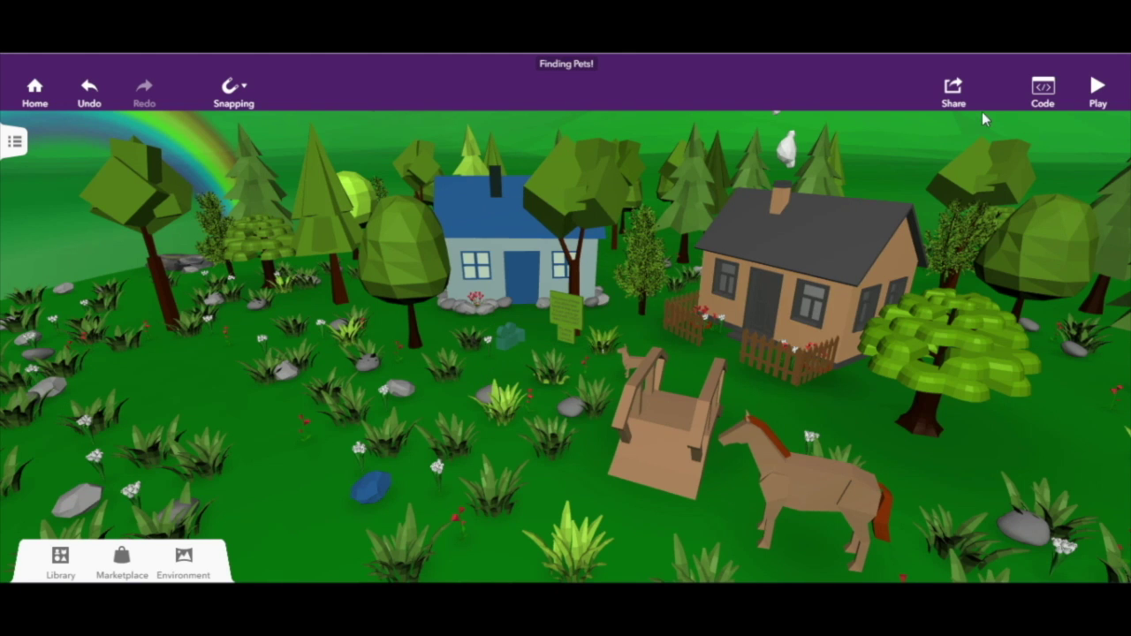
Start the "Finding Pets!" space in play mode
left_click(1096, 88)
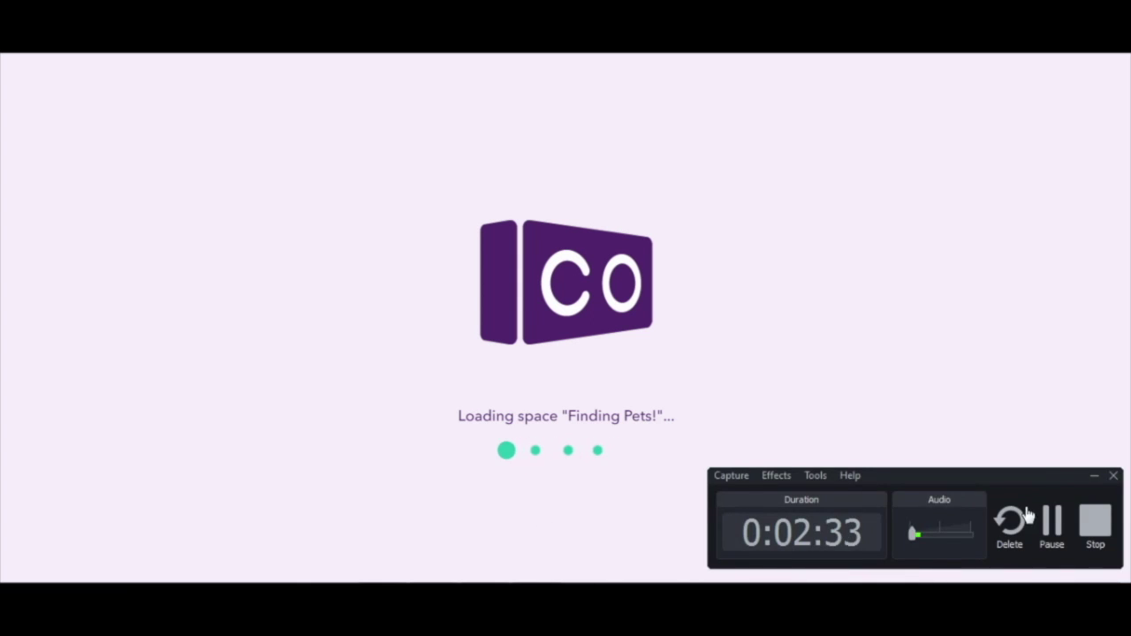
Collect the green snake on the grass and the brown dog in front of the orange cabin
left_click(1053, 520)
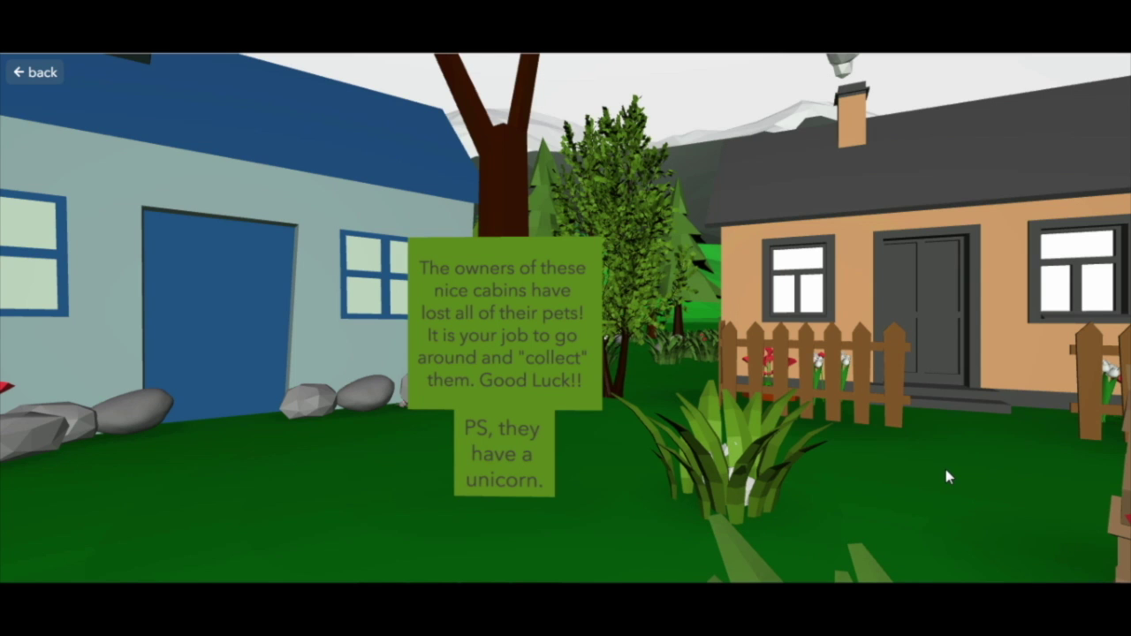
key("s")
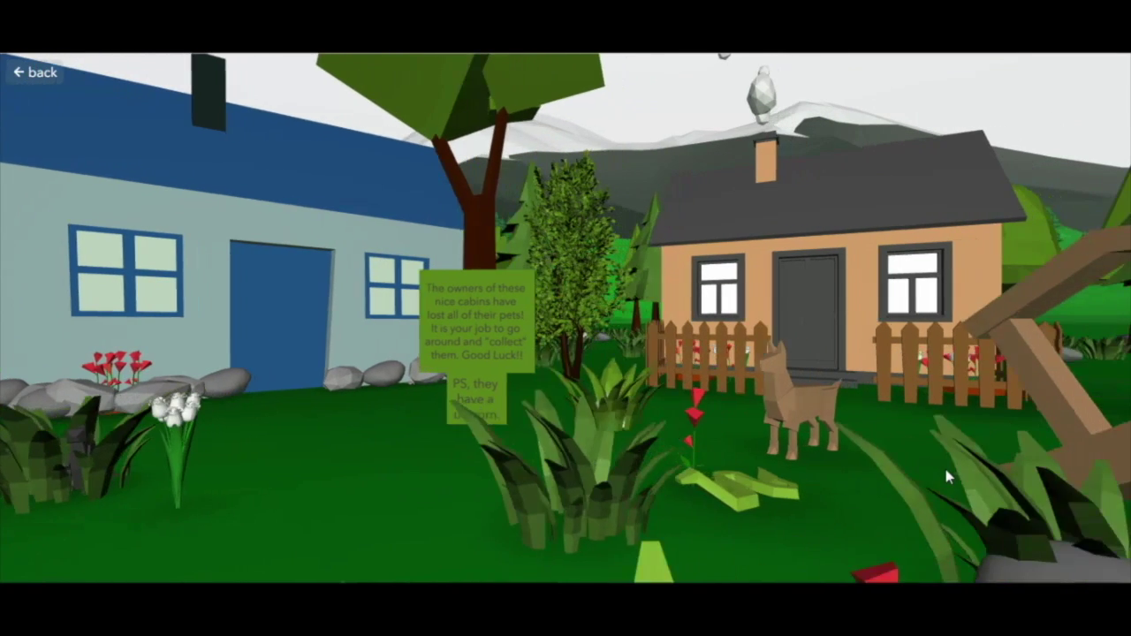
key("w")
left_click_drag(938, 482, 974, 528)
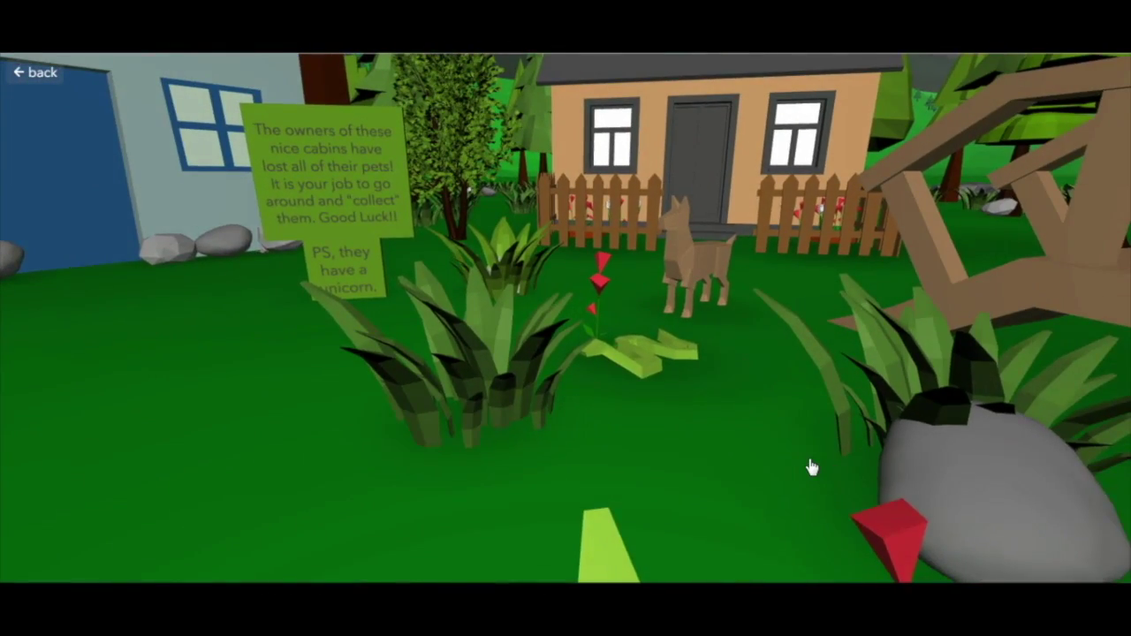
key("w")
left_click_drag(630, 459, 450, 429)
left_click(411, 517)
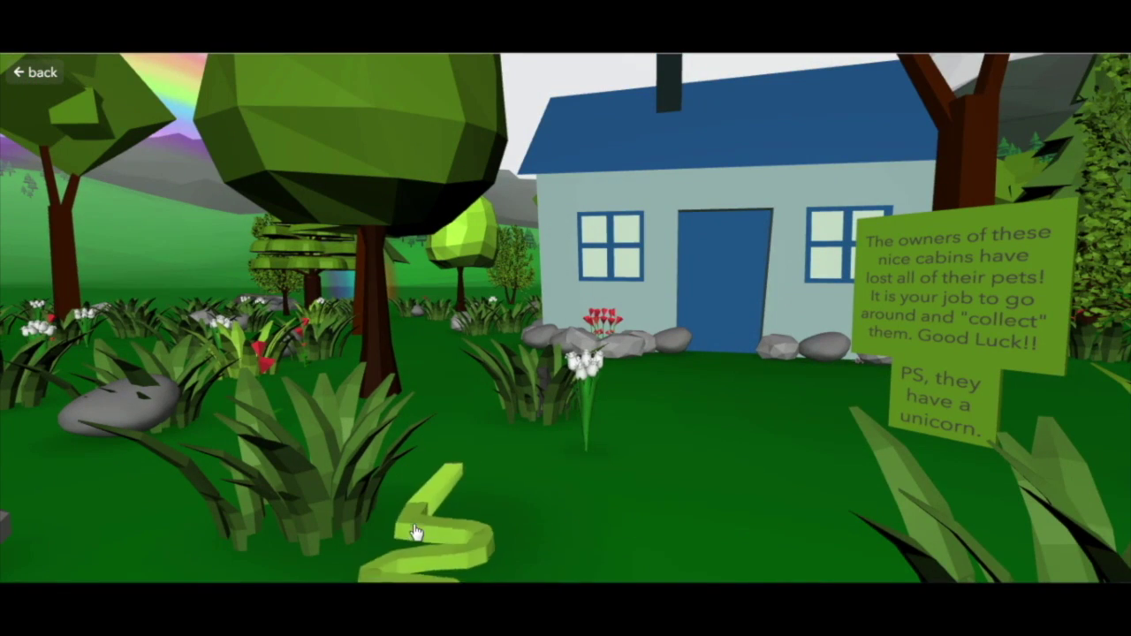
left_click_drag(721, 499, 892, 494)
left_click(731, 369)
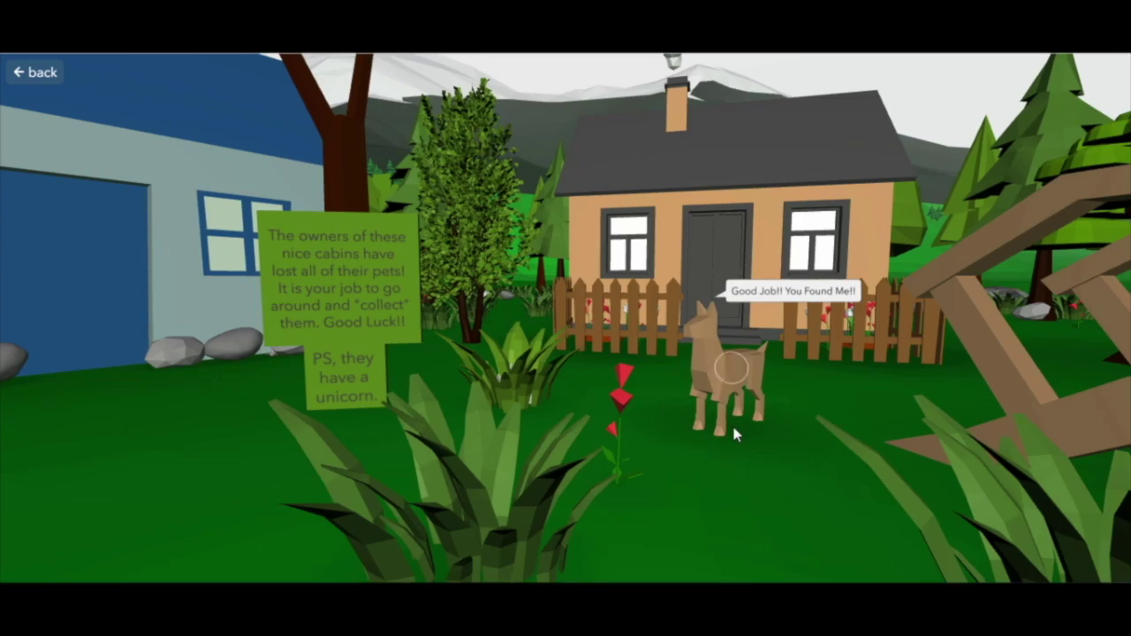
Walk backwards from the cabins to the edge of the scene to view the whole space and its clouds, and return towards the cabins
key("s")
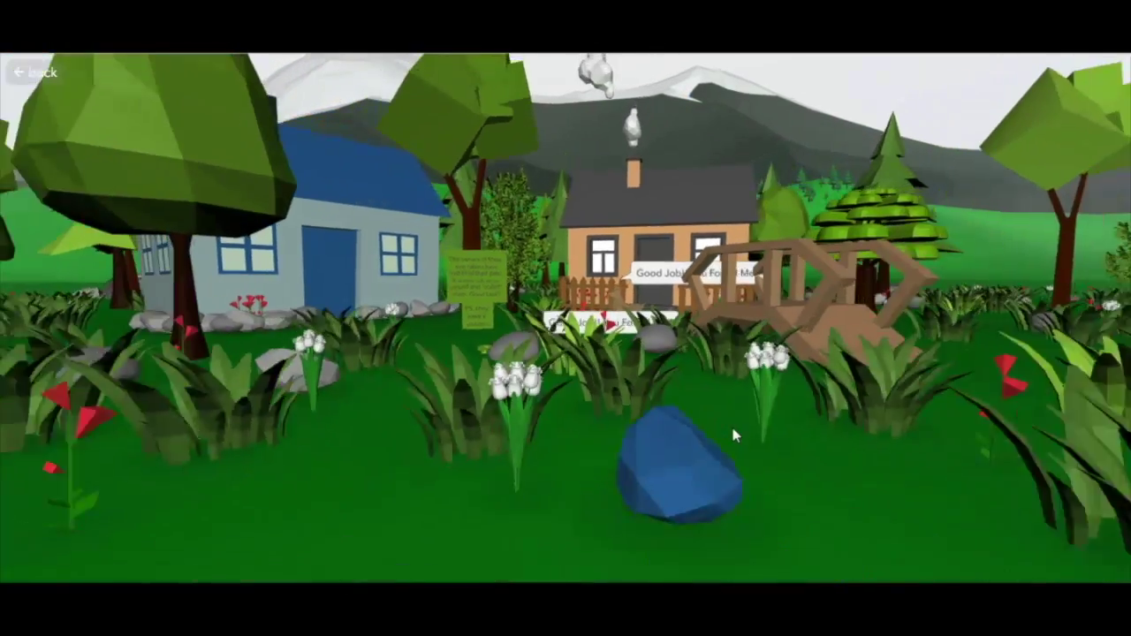
key("s")
key("w")
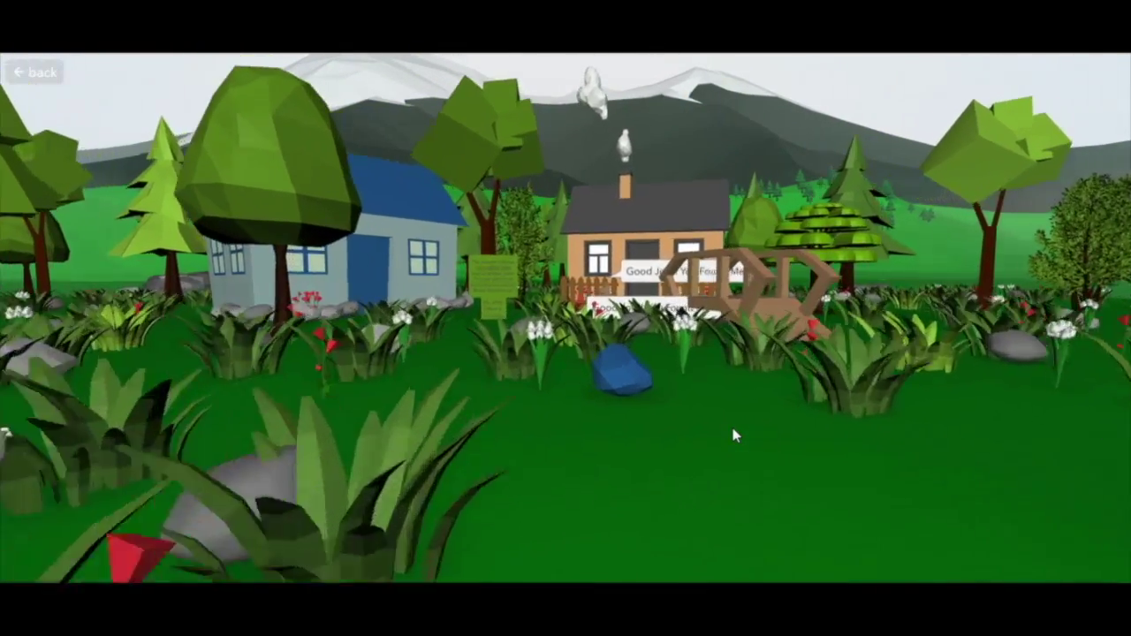
key("d")
key("s")
key("a")
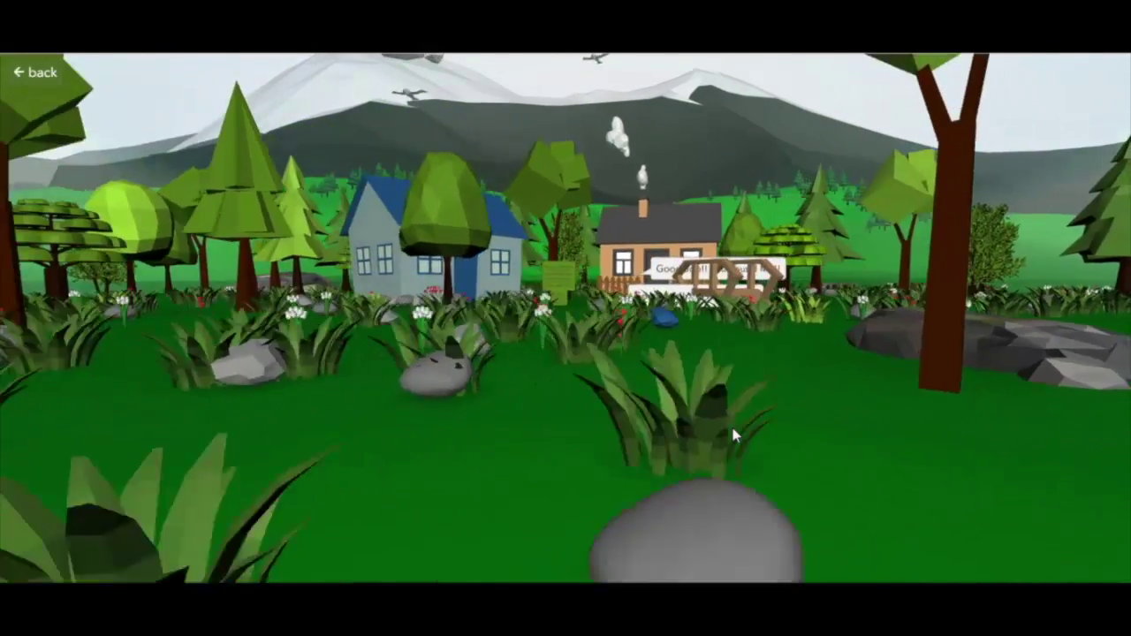
key("s")
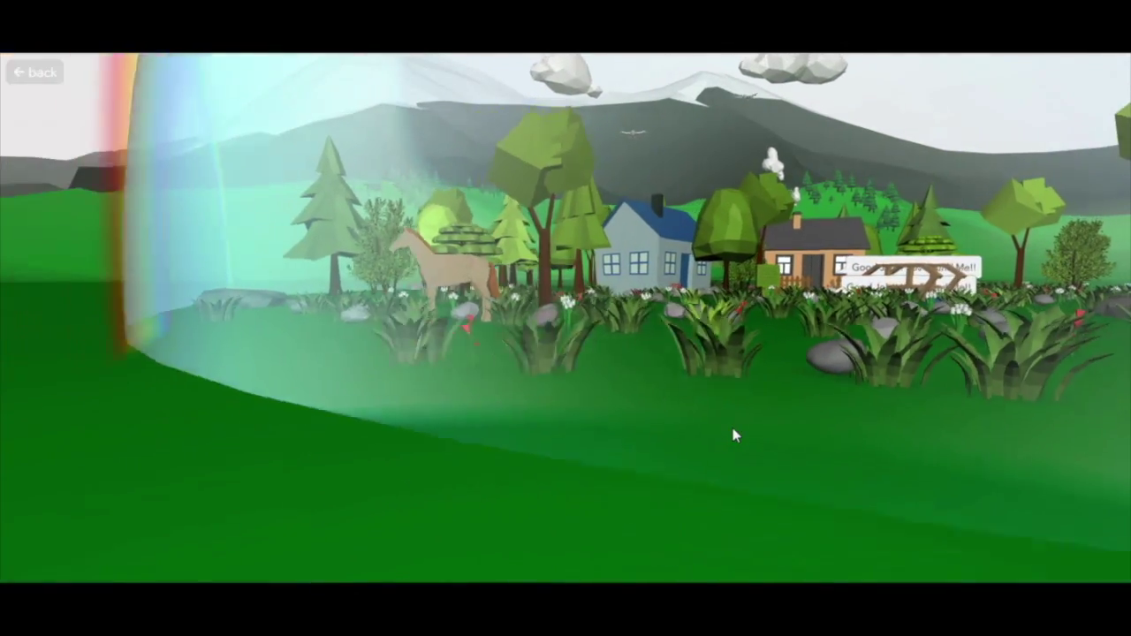
key("a")
left_click_drag(733, 434, 768, 370)
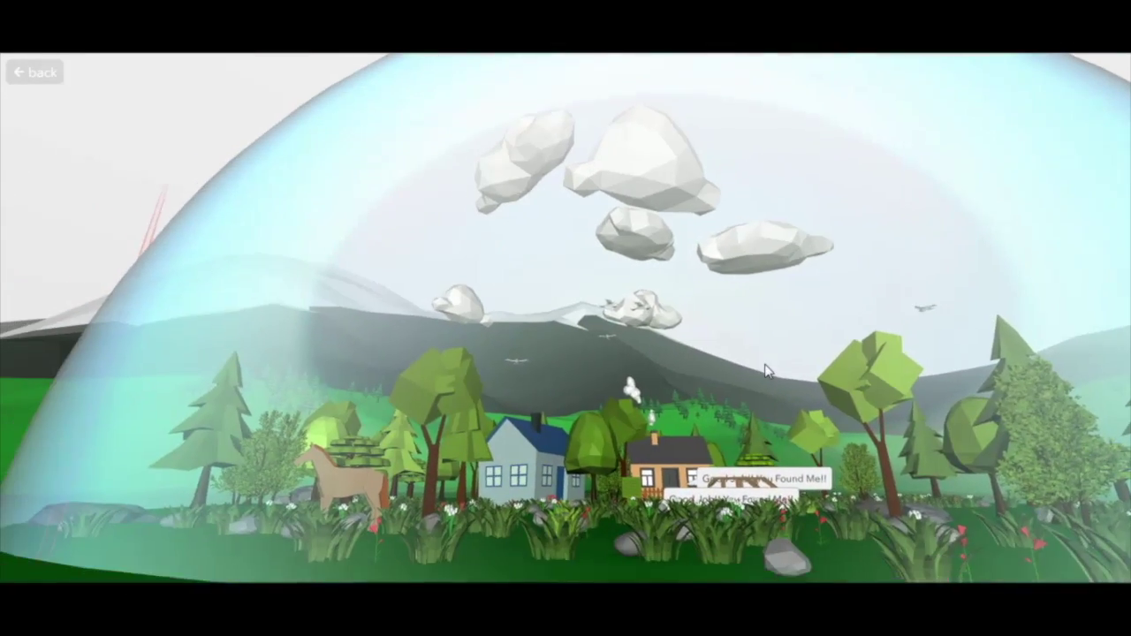
key("s")
key("d")
key("a")
key("w")
key("w")
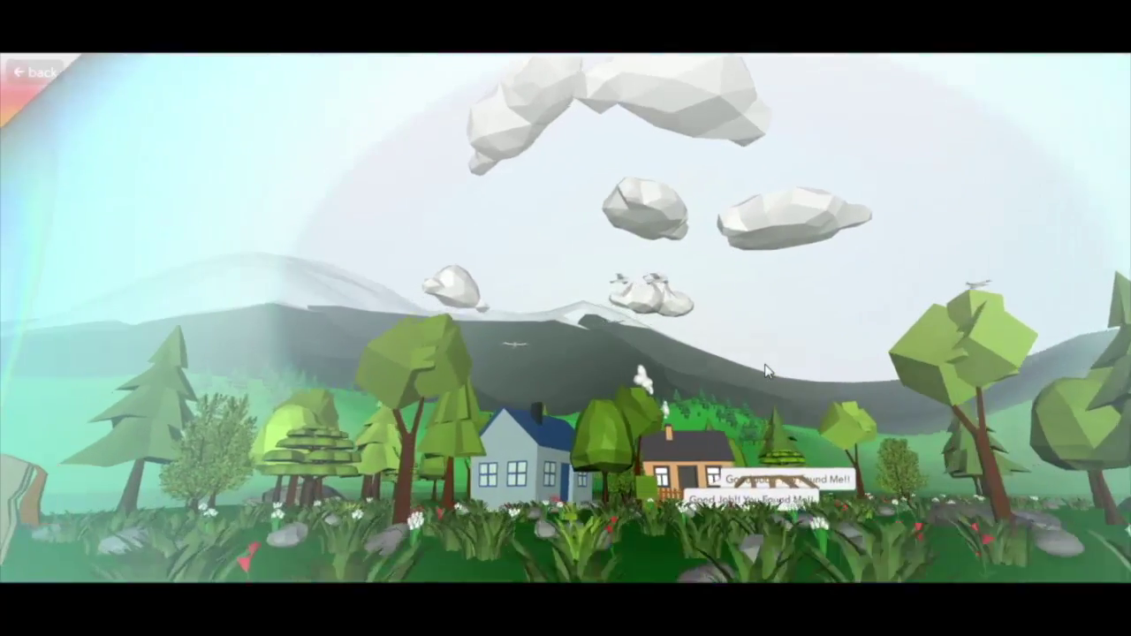
key("w")
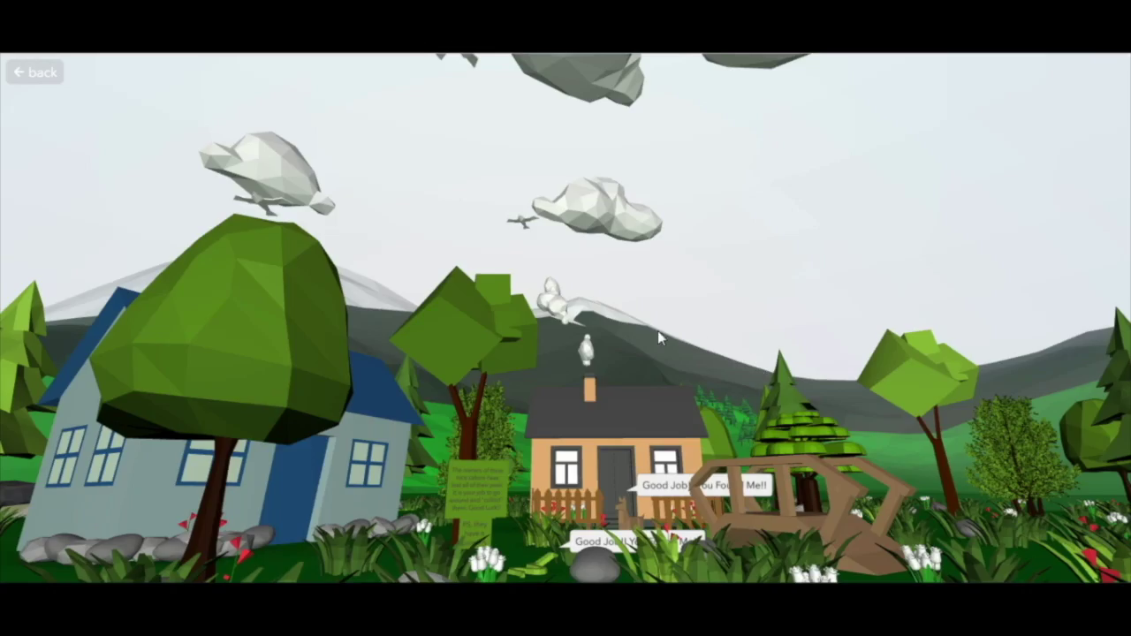
Look up at the sky and select one of the flying birds to show its speech bubble
left_click_drag(658, 331, 668, 308)
left_click(659, 300)
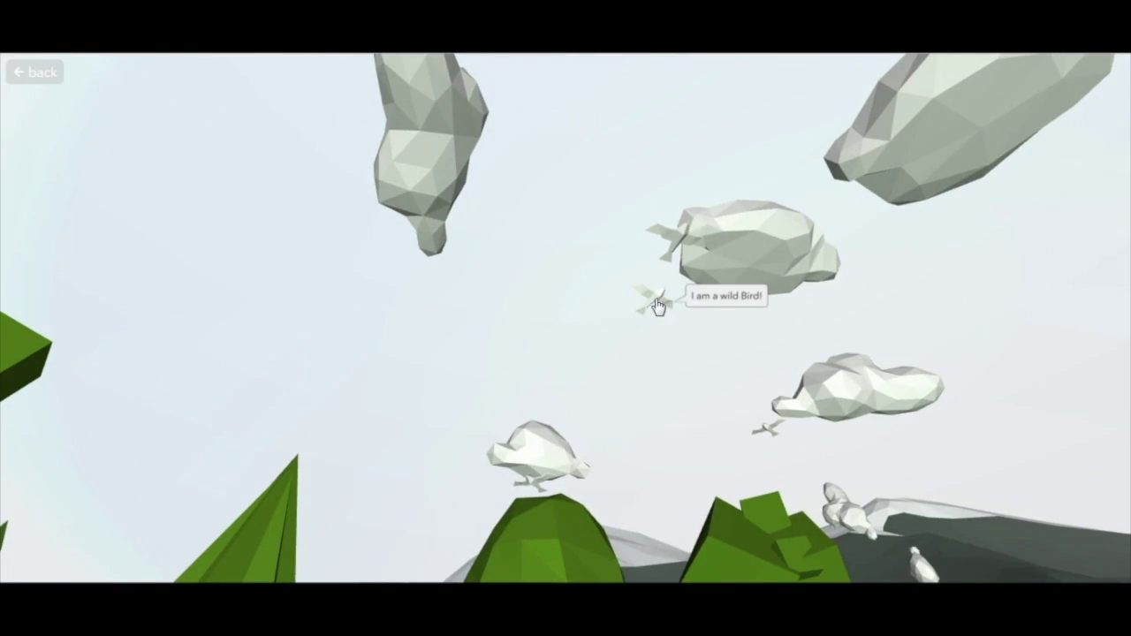
left_click_drag(665, 411, 692, 532)
Walk up to the corner of the blue cabin and look along its front window and door
key("w")
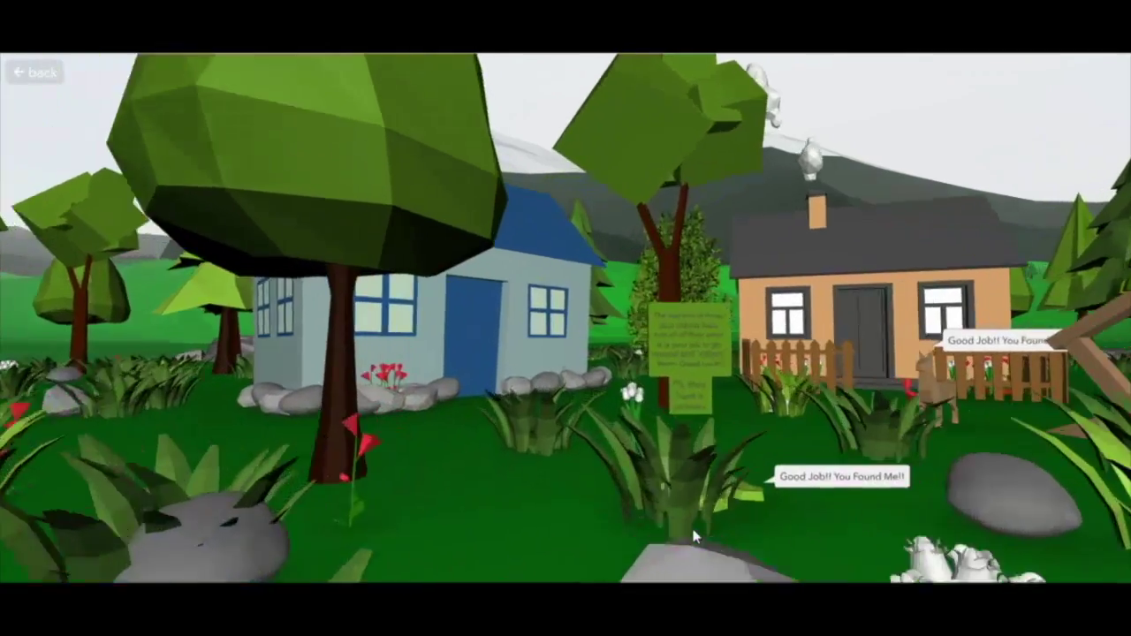
key("s")
key("a")
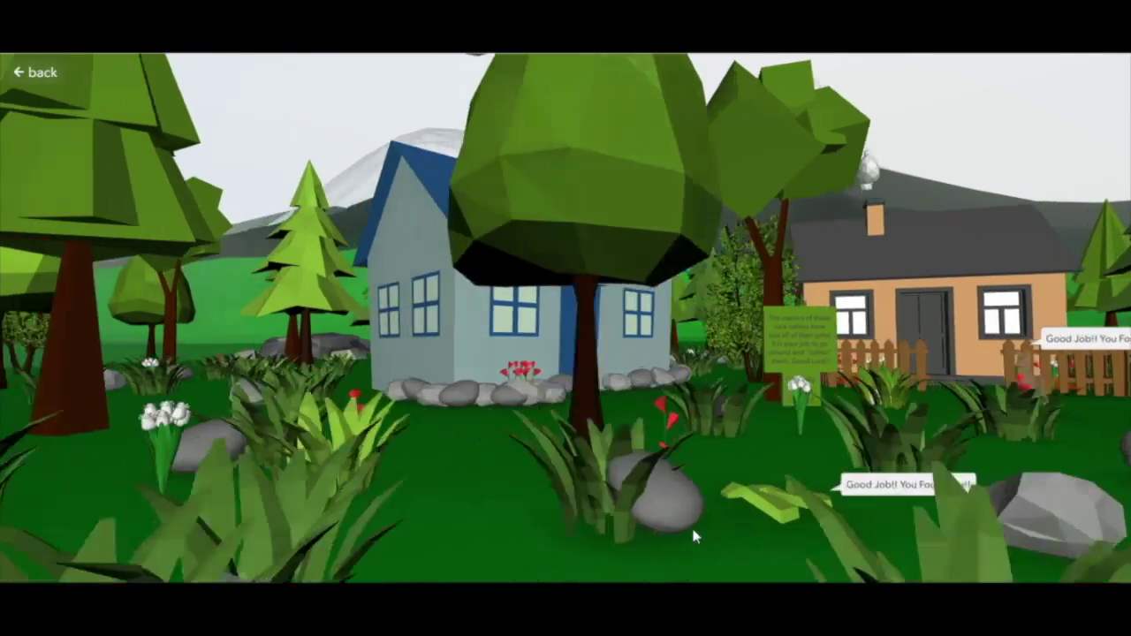
key("w")
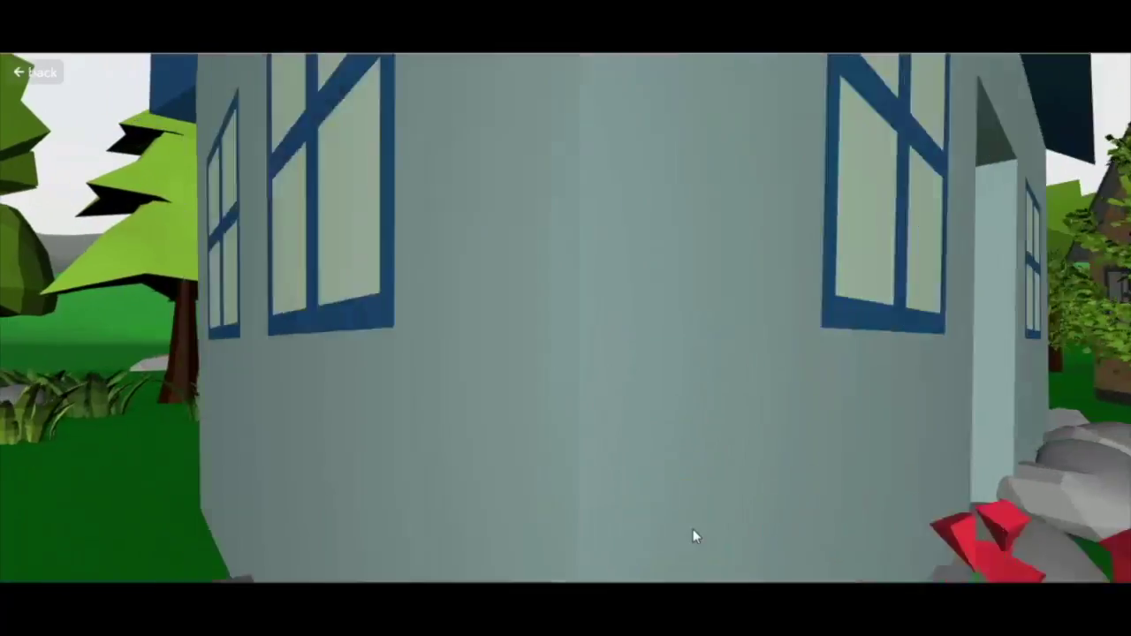
key("a")
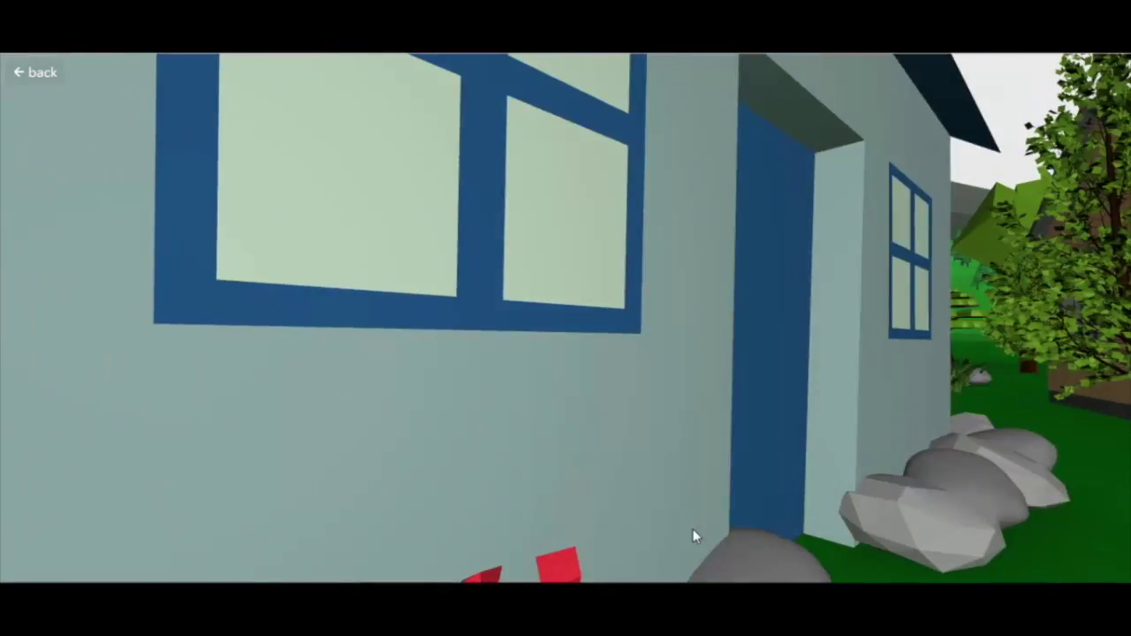
left_click_drag(512, 458, 477, 454)
key("d")
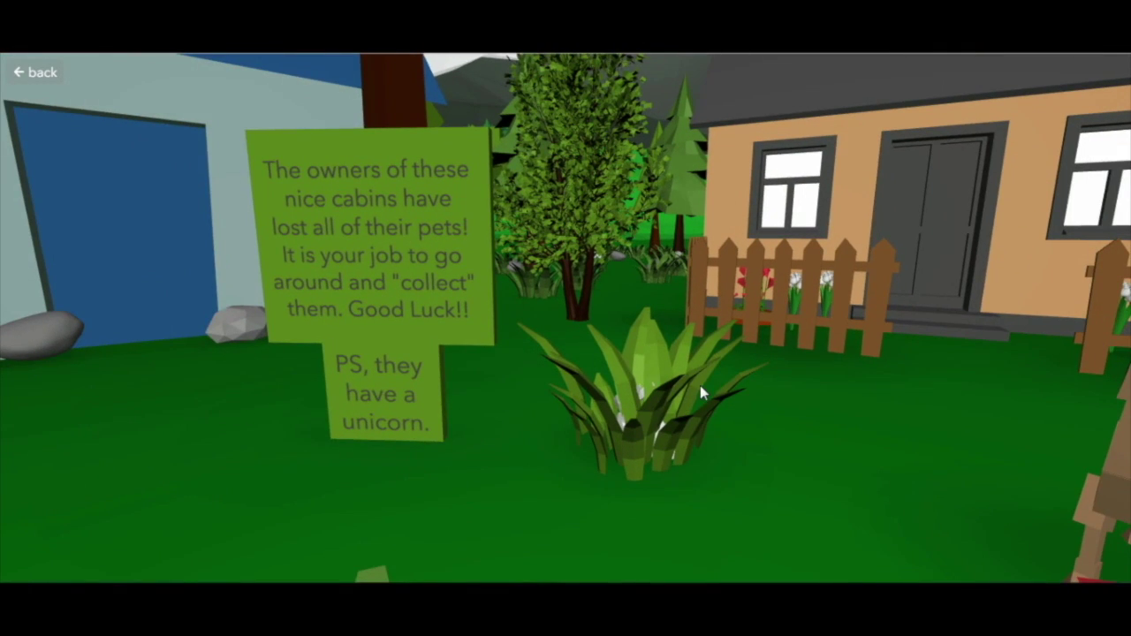
Look around from the green sign and walk past the wooden bridge to the large grey rock at the meadow's edge
key("Down")
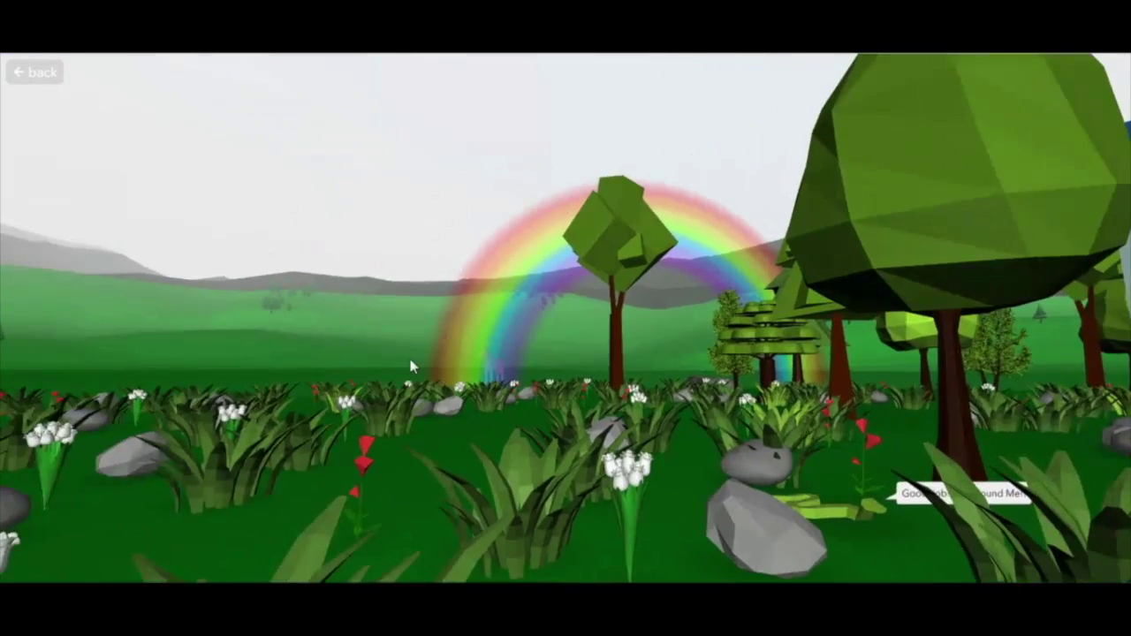
left_click_drag(410, 361, 435, 350)
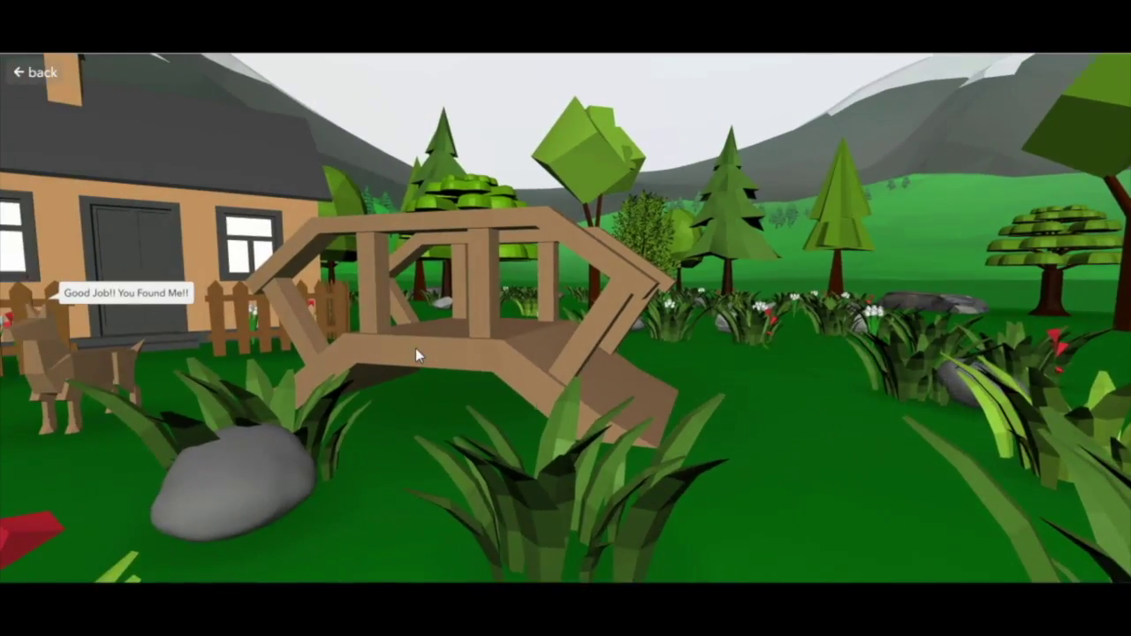
key("w")
key("d")
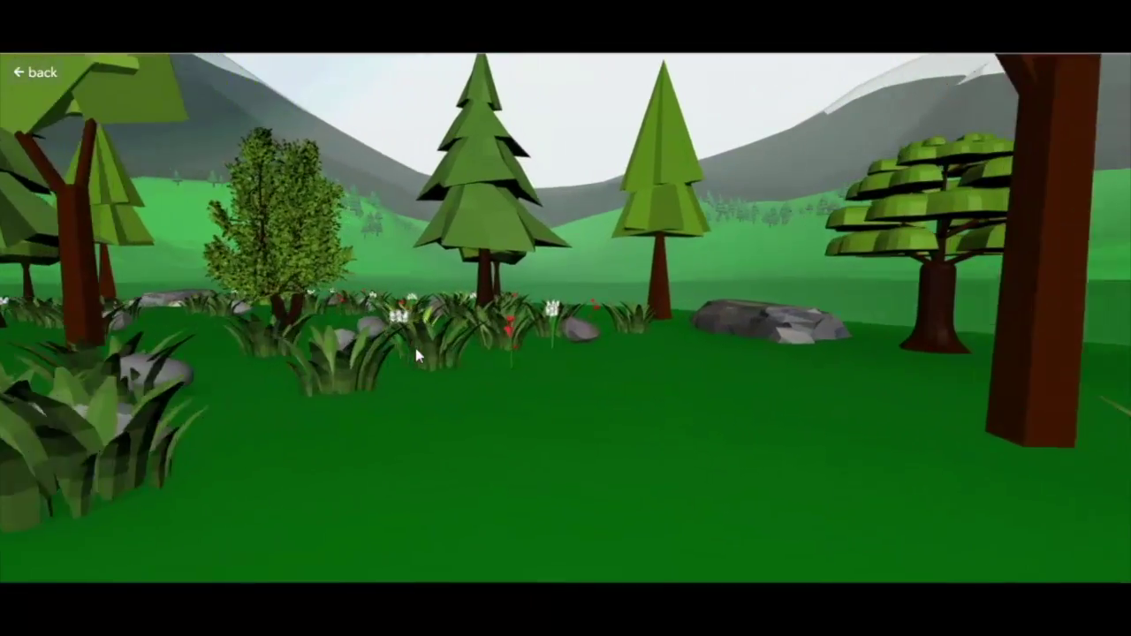
key("w")
left_click_drag(865, 390, 789, 428)
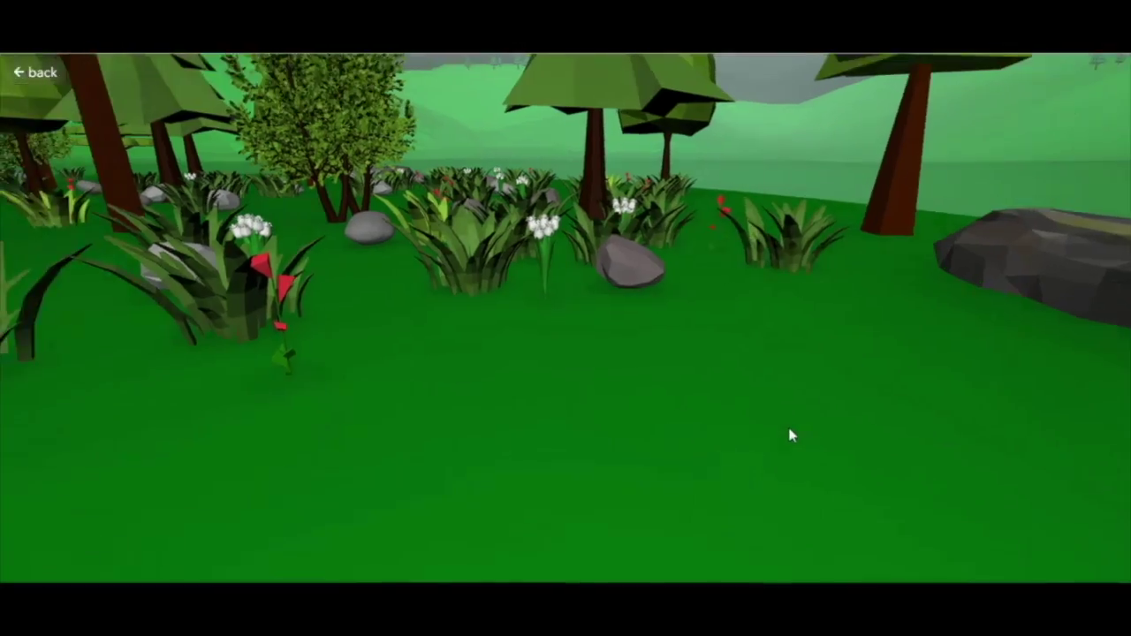
key("Right")
key("Up")
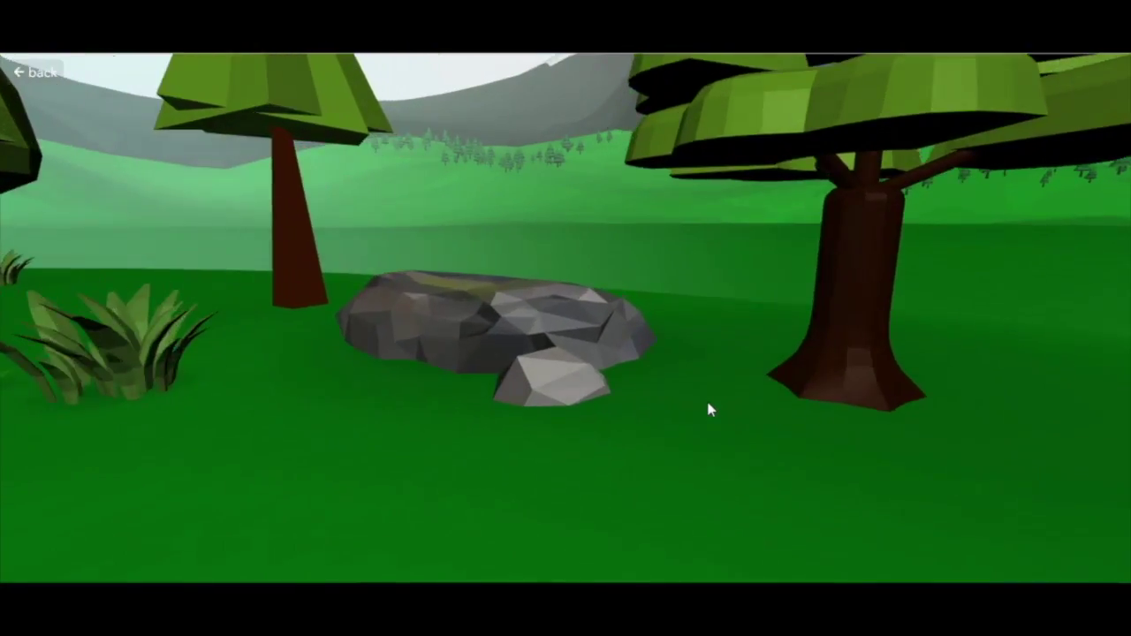
Examine the large grey rock and the small stone beside it from close up and from different sides
key("Up")
key("Left")
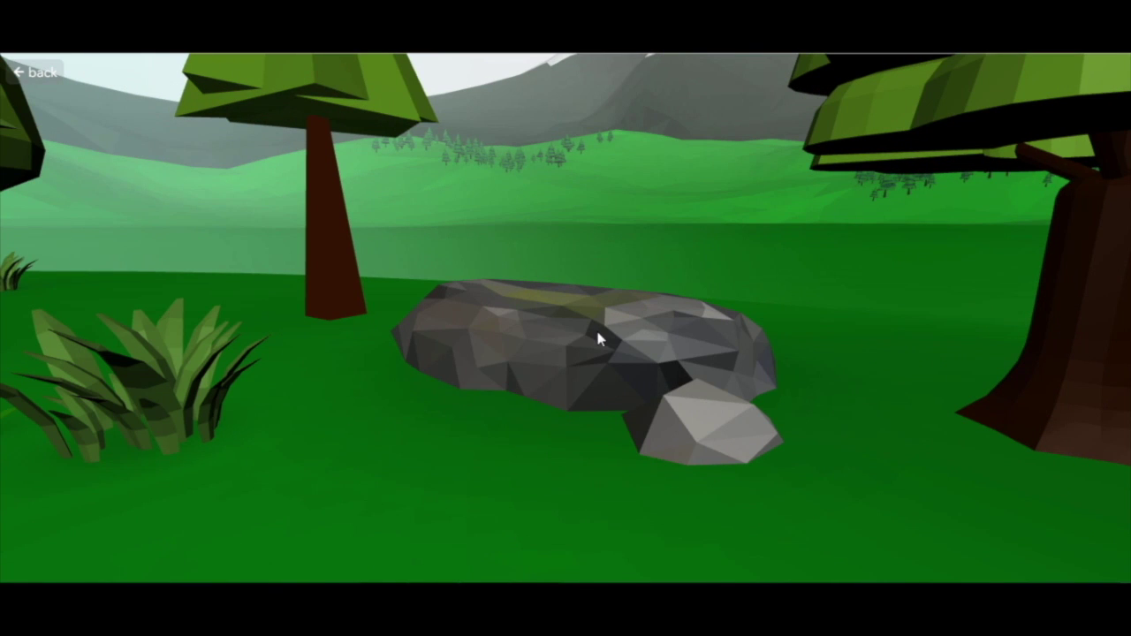
left_click_drag(589, 334, 549, 343)
key("w")
key("d")
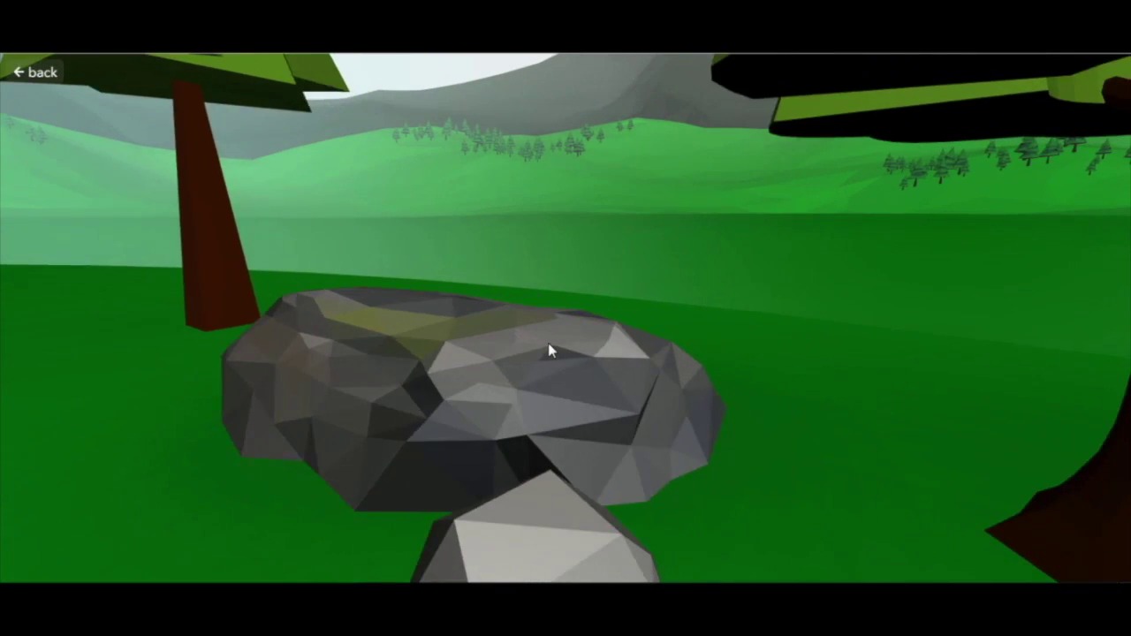
key("w")
key("a")
key("s")
key("d")
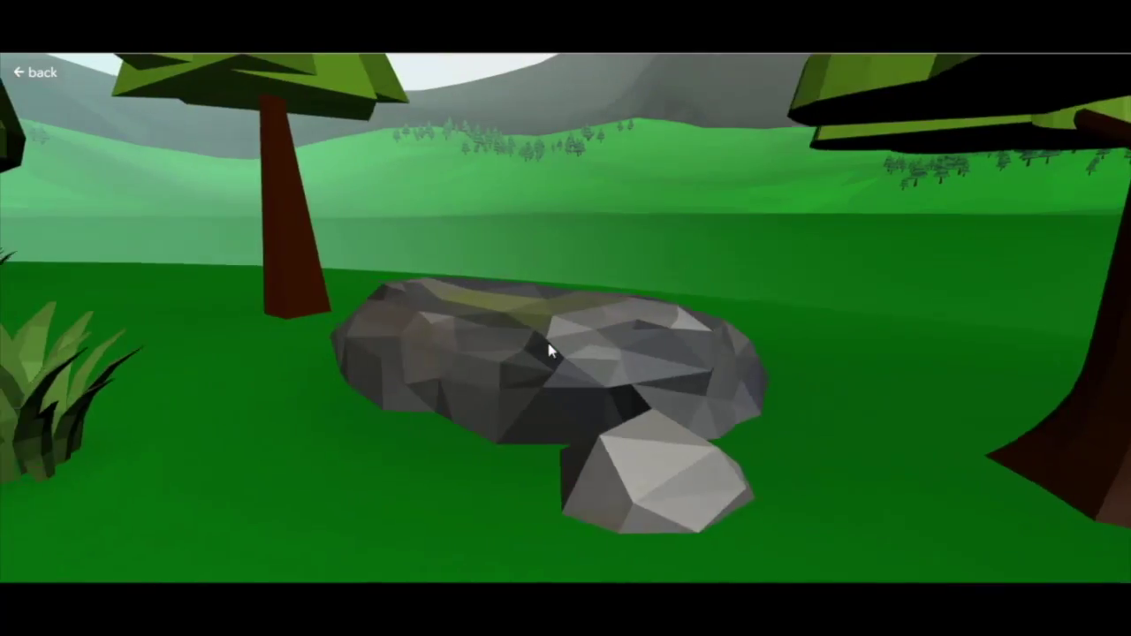
Walk back from the large rock towards the wooden bridge and leave play mode to return to the editor
key("a")
key("s")
key("d")
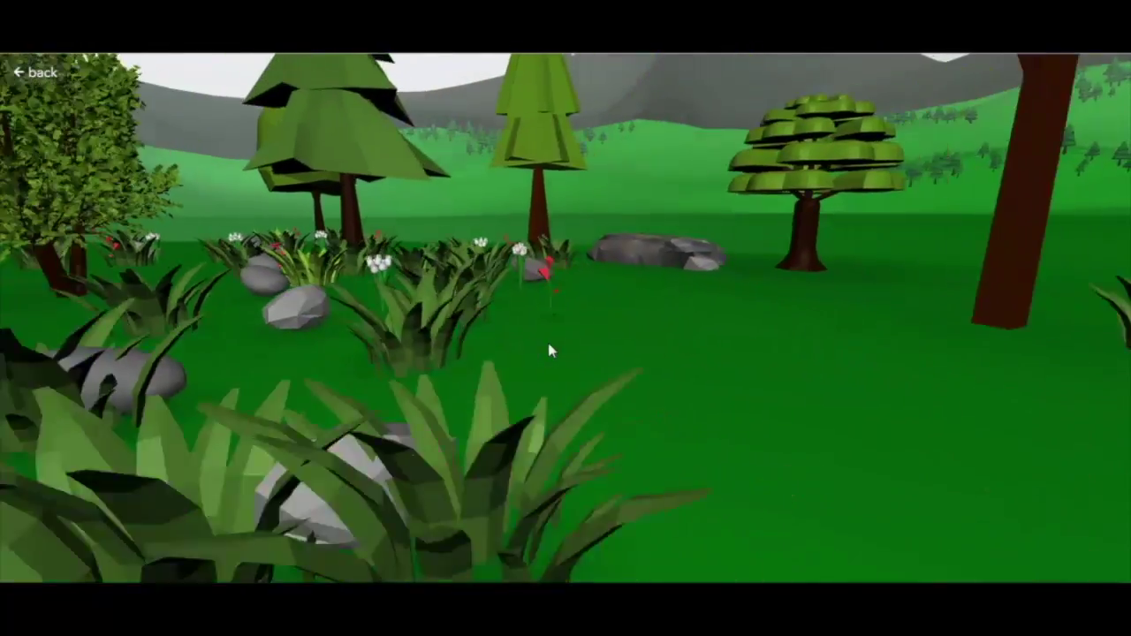
key("Down")
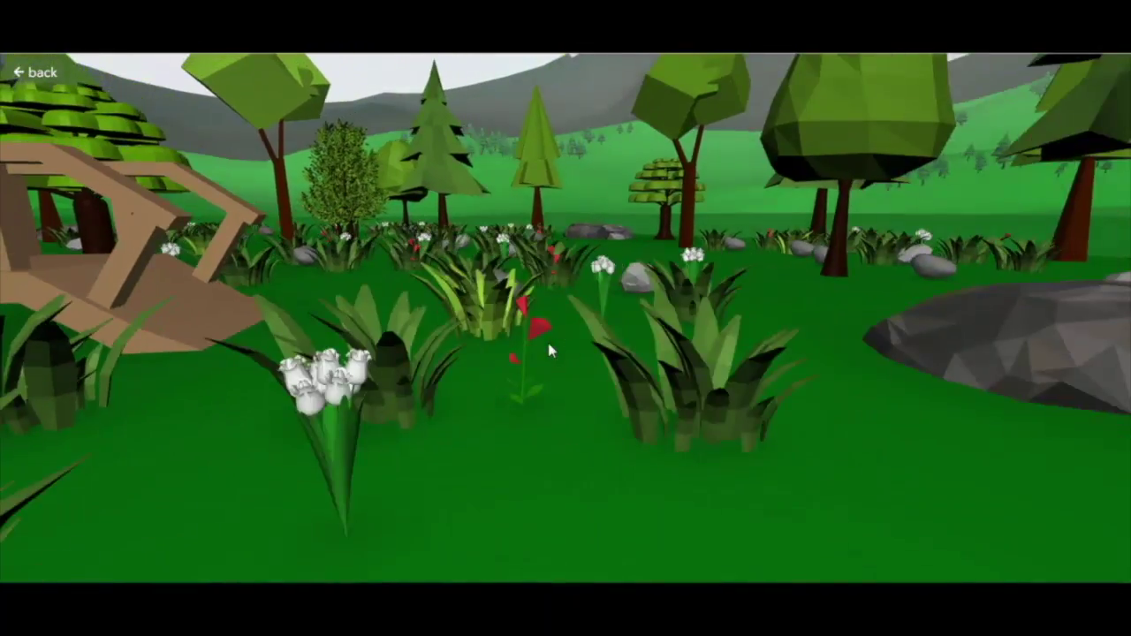
left_click(30, 73)
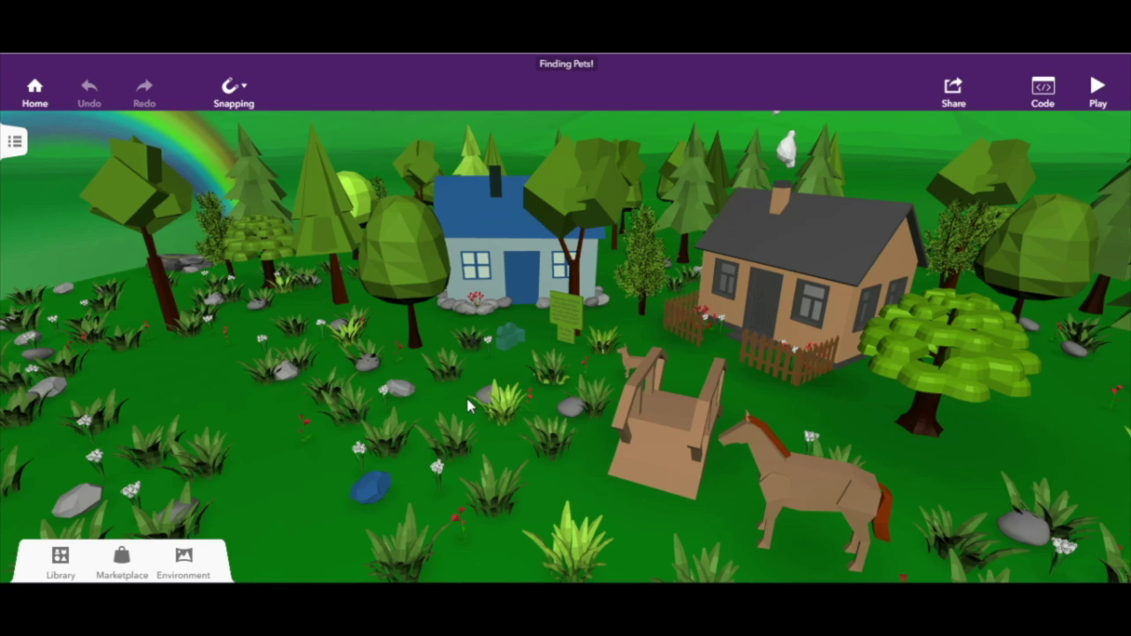
Browse the paid objects in the Marketplace and view the payment methods for adding credit
left_click(122, 562)
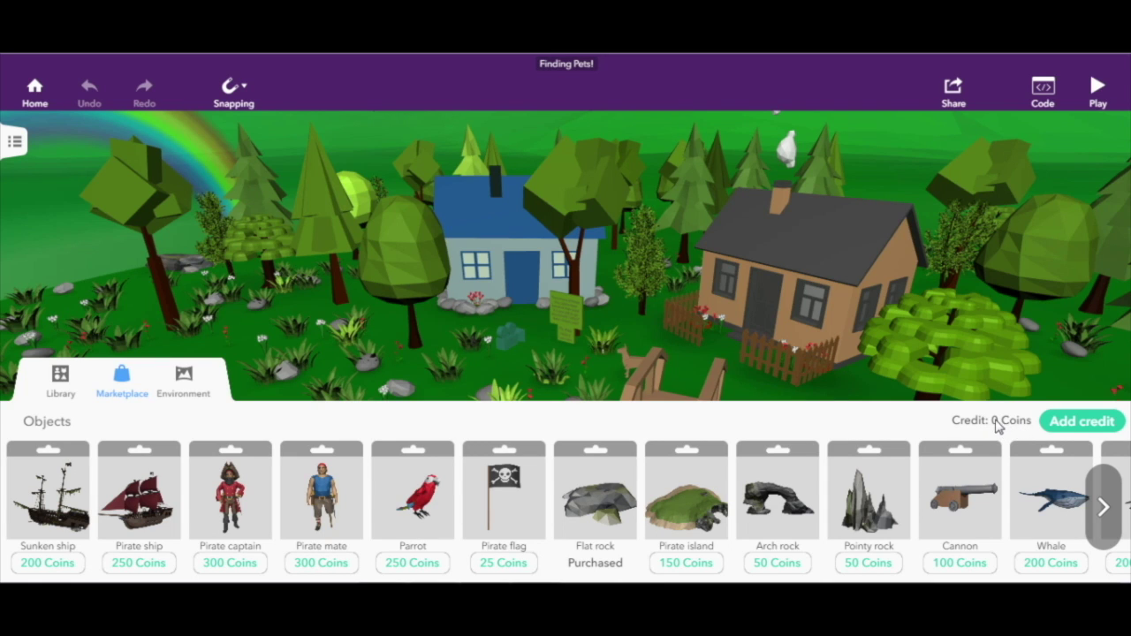
left_click(1070, 424)
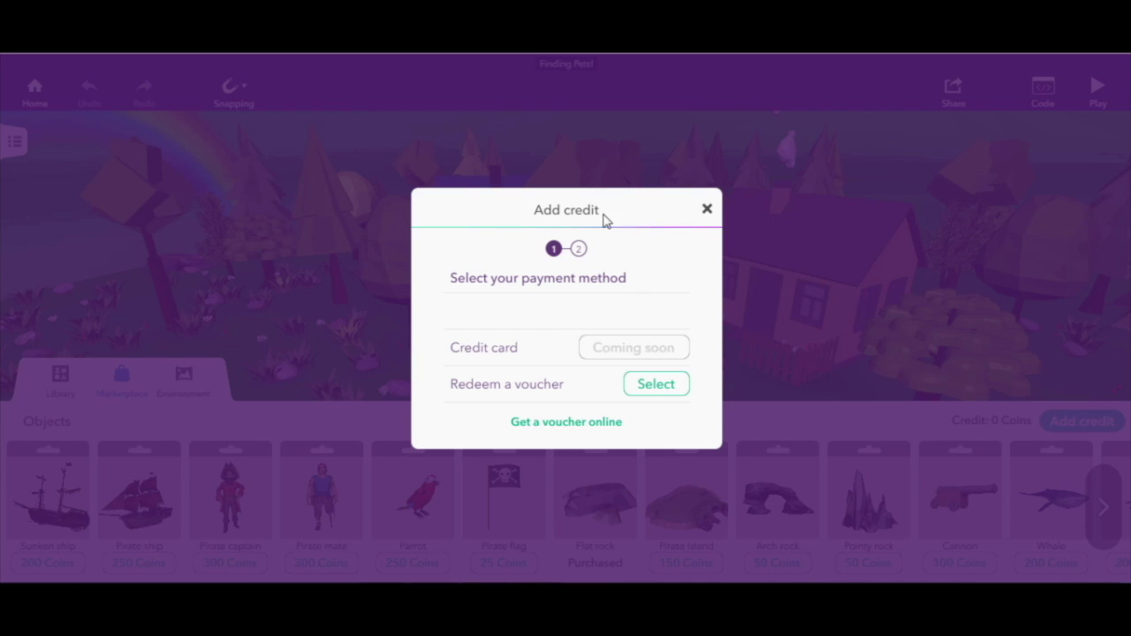
left_click(707, 212)
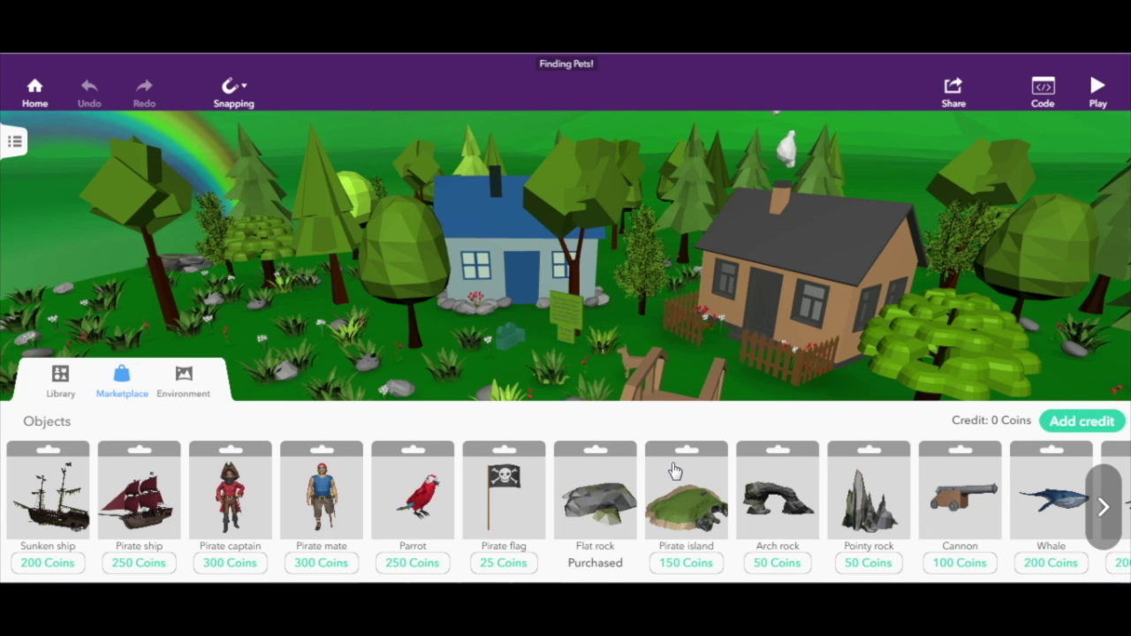
left_click(1104, 489)
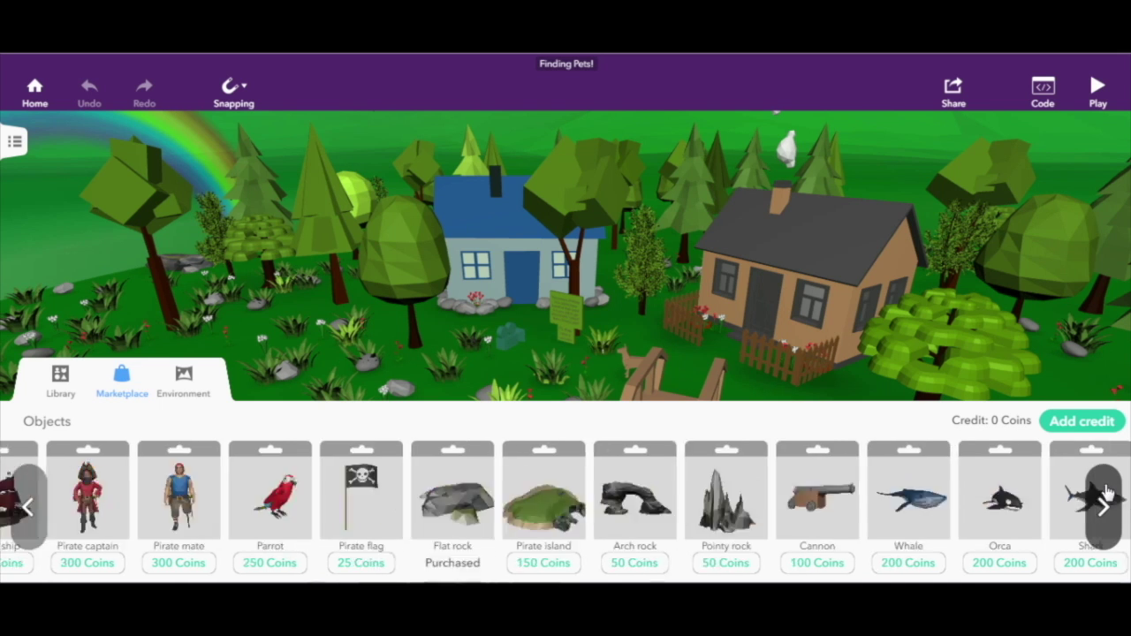
Set the mood of the scene's environment to night
left_click(194, 382)
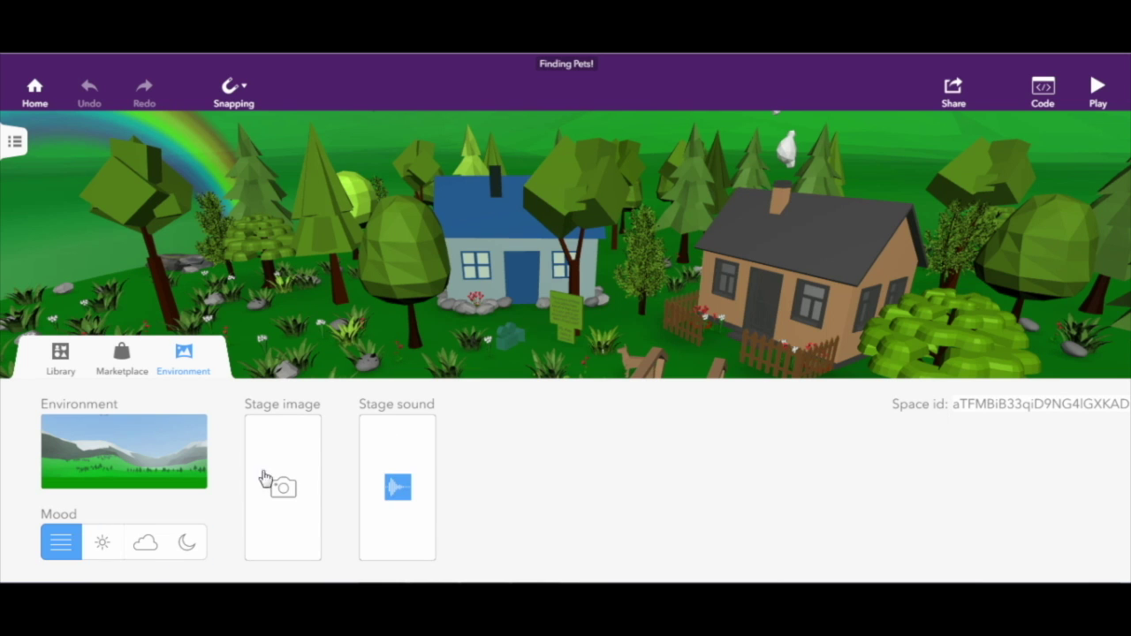
left_click(189, 542)
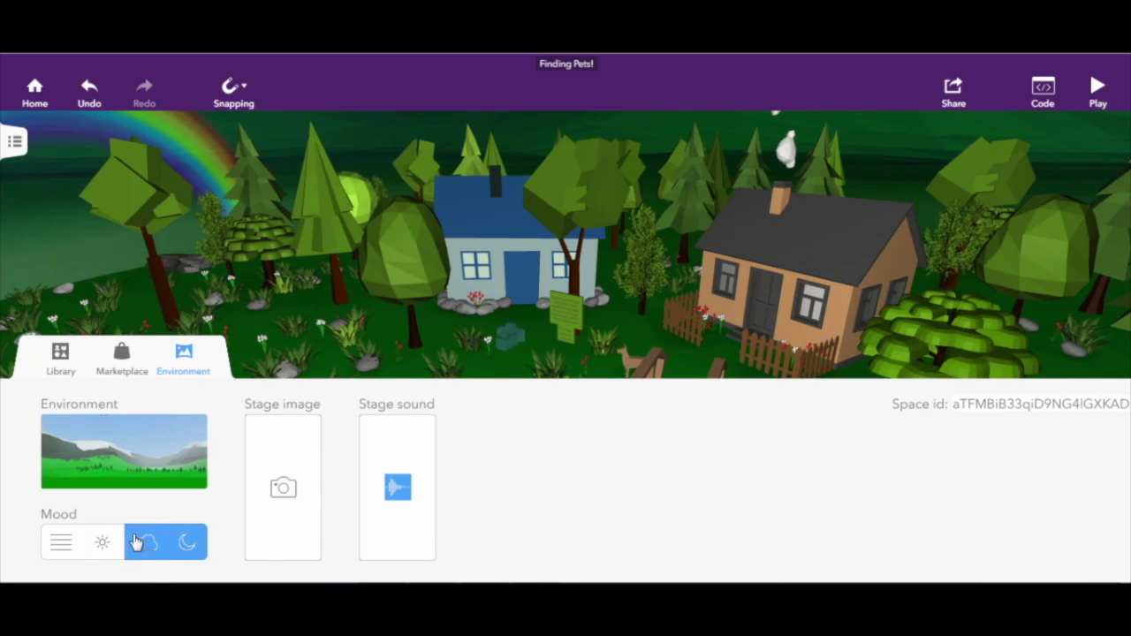
Try the cloudy and sunny moods on the scene, and set the environment's mood back to the default
left_click(137, 543)
left_click(104, 543)
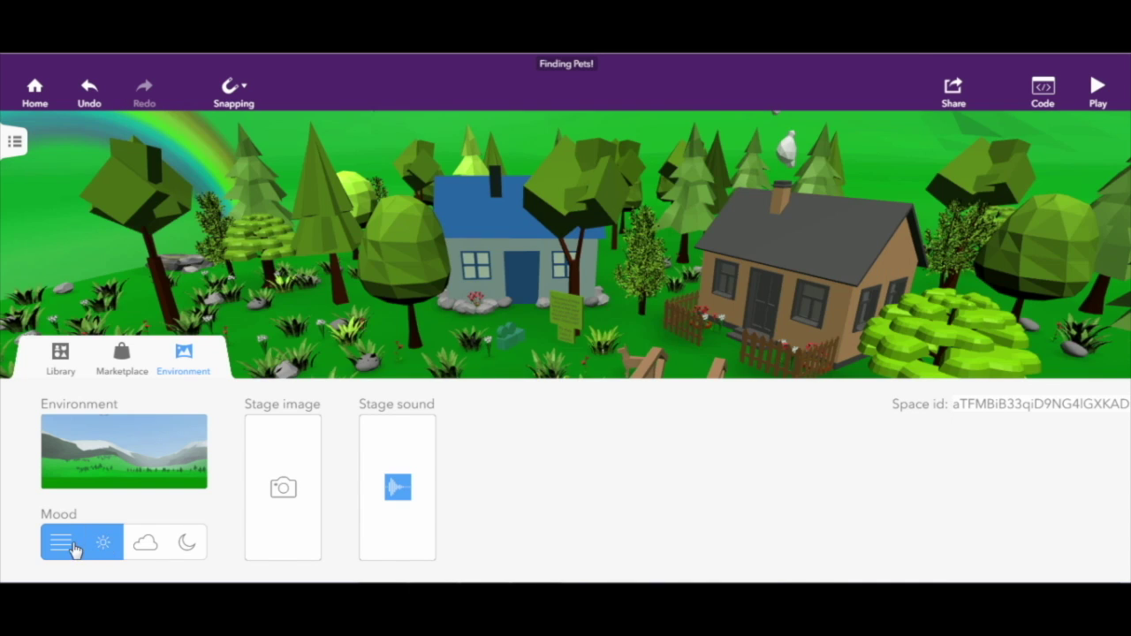
left_click(74, 546)
View the selectable environments without choosing one, and look over the 3D low poly objects in the library before hiding it
left_click(115, 464)
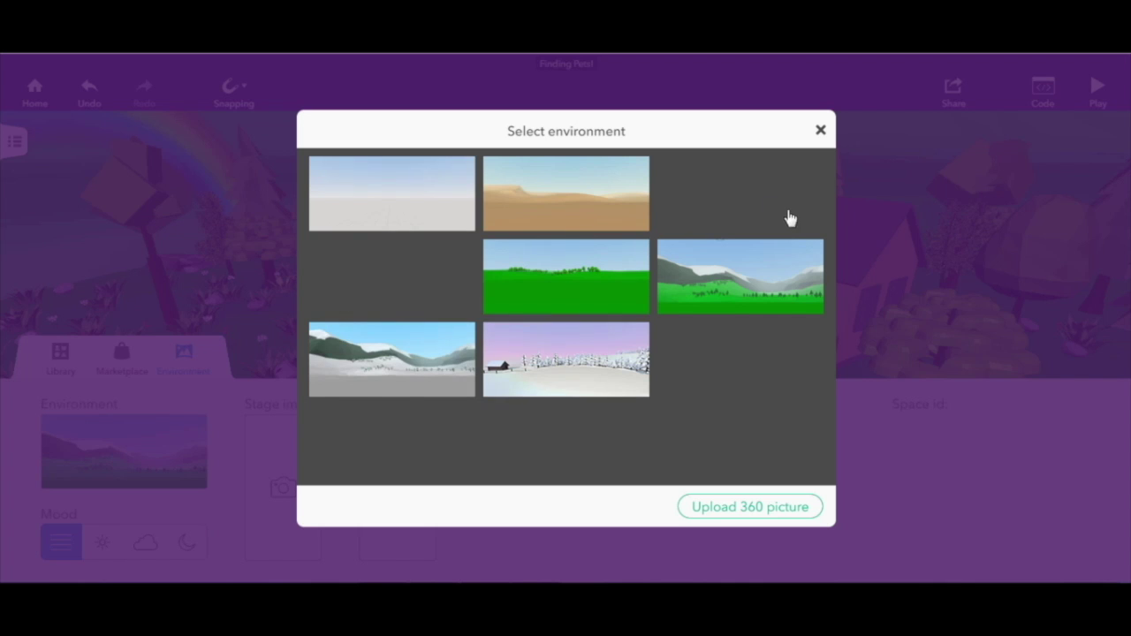
left_click(821, 131)
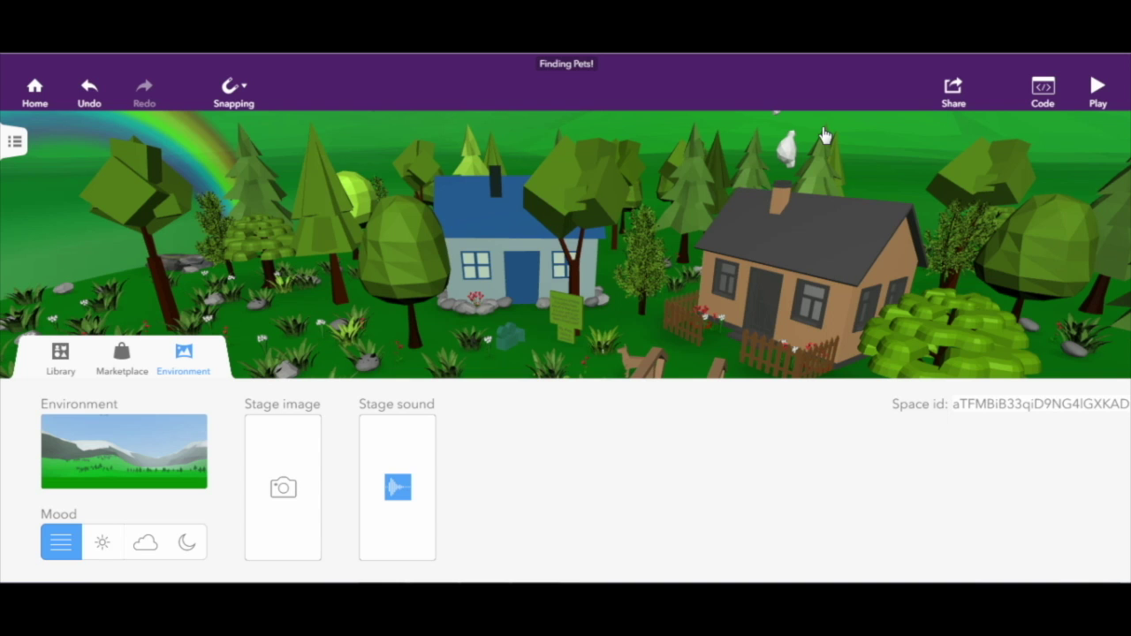
left_click(61, 363)
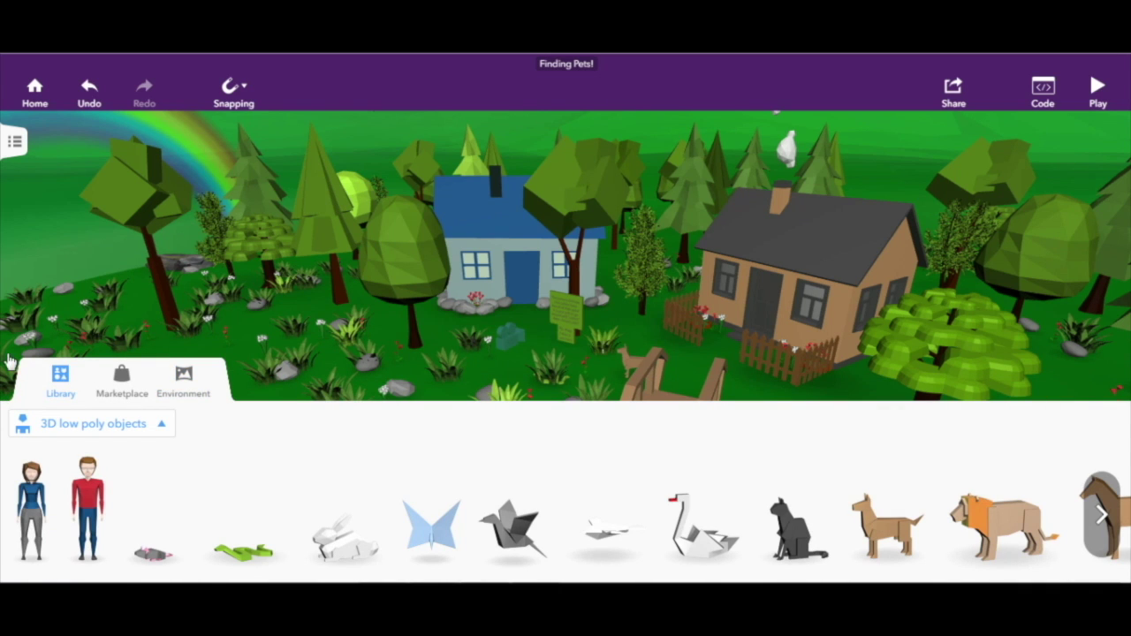
left_click(59, 387)
Examine the whole scene from farther away and from different sides, including the backs of the two houses
left_click_drag(253, 456, 252, 456)
scroll(252, 456, "down", 5)
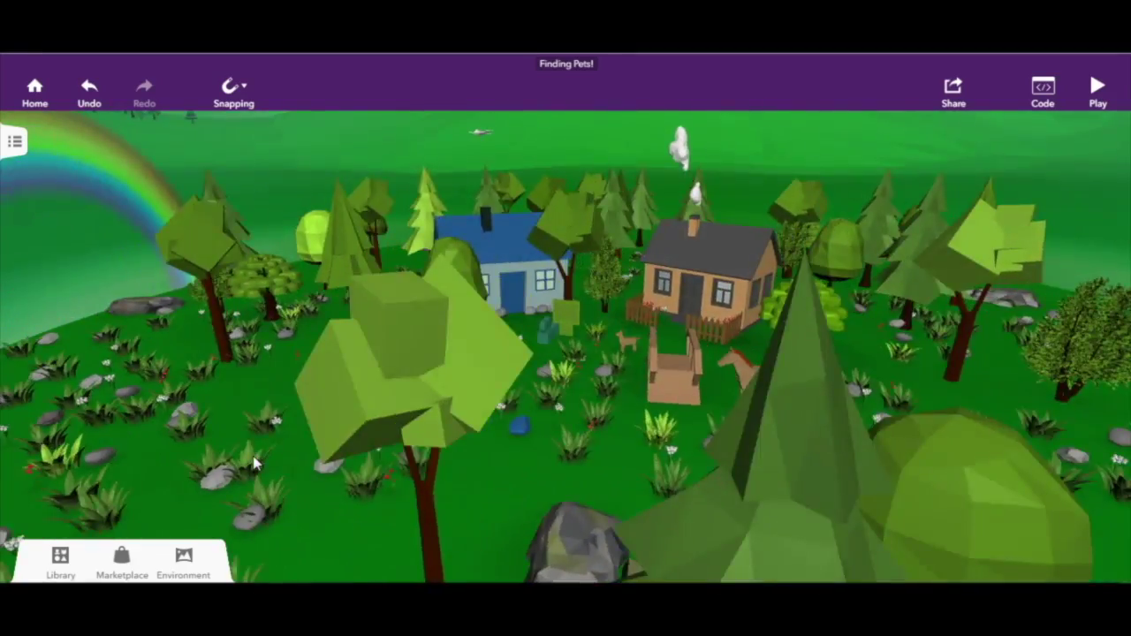
key("Left")
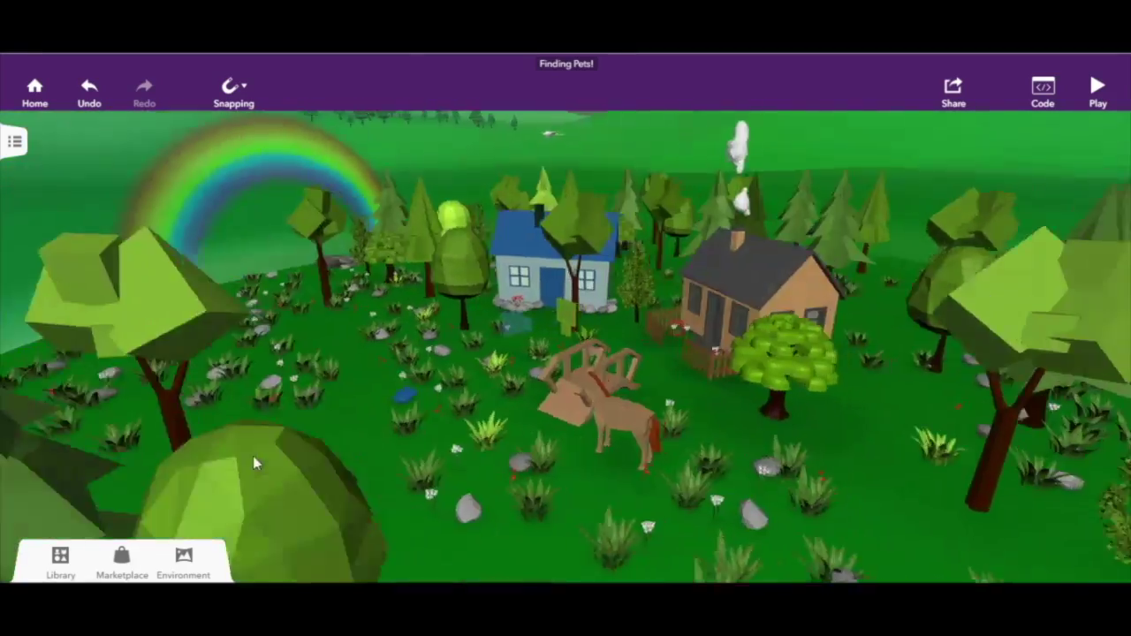
key("Left")
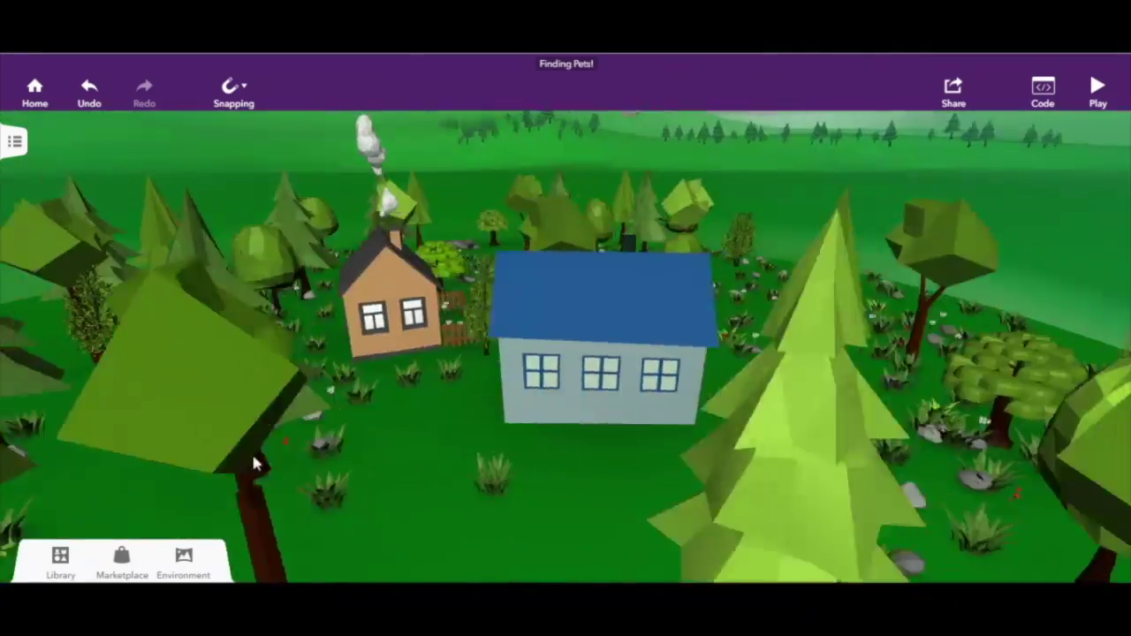
scroll(252, 456, "down", 8)
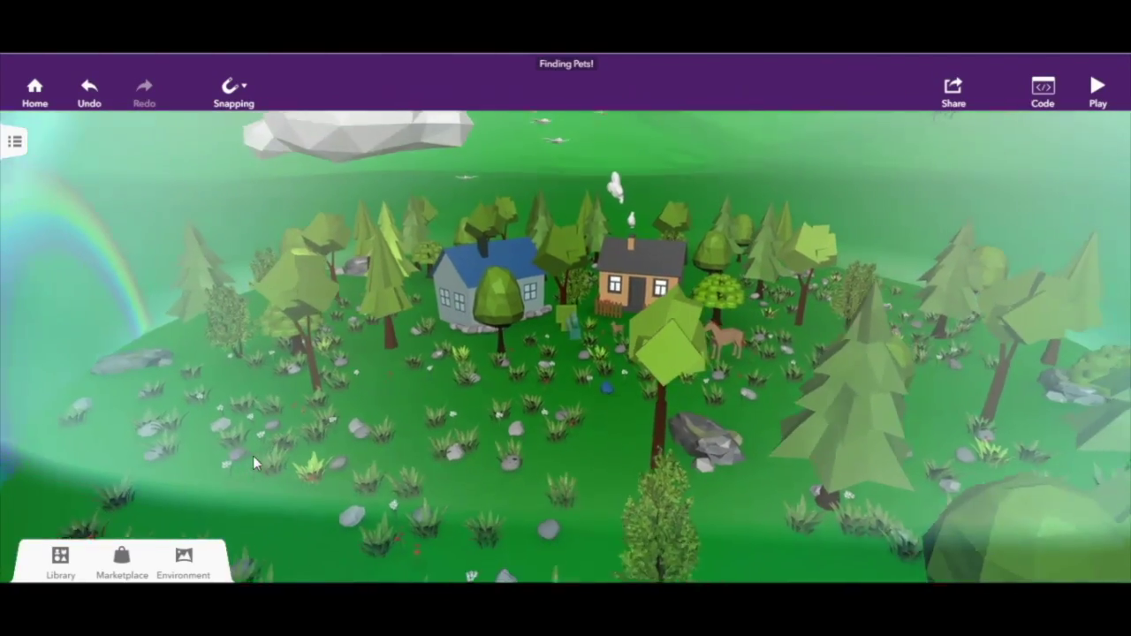
scroll(253, 456, "down", 5)
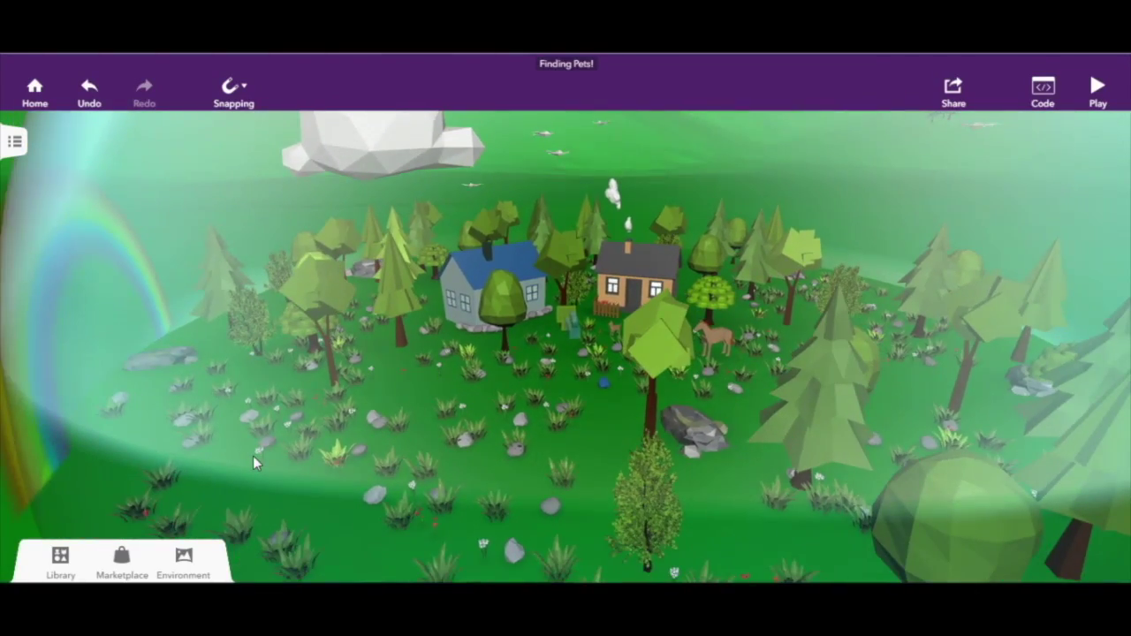